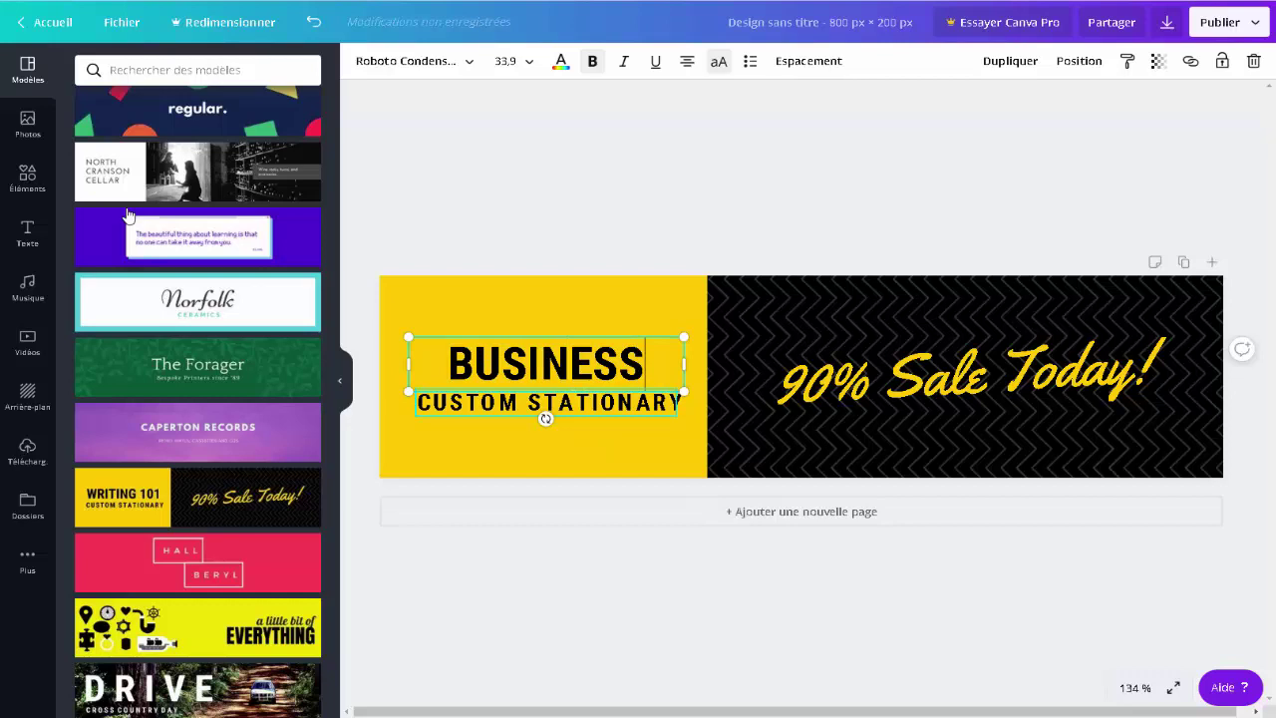
- Replace the subtitle under BUSINESS with the text AFFILIATION
double_click(546, 403)
key(BackSpace)
text(A)
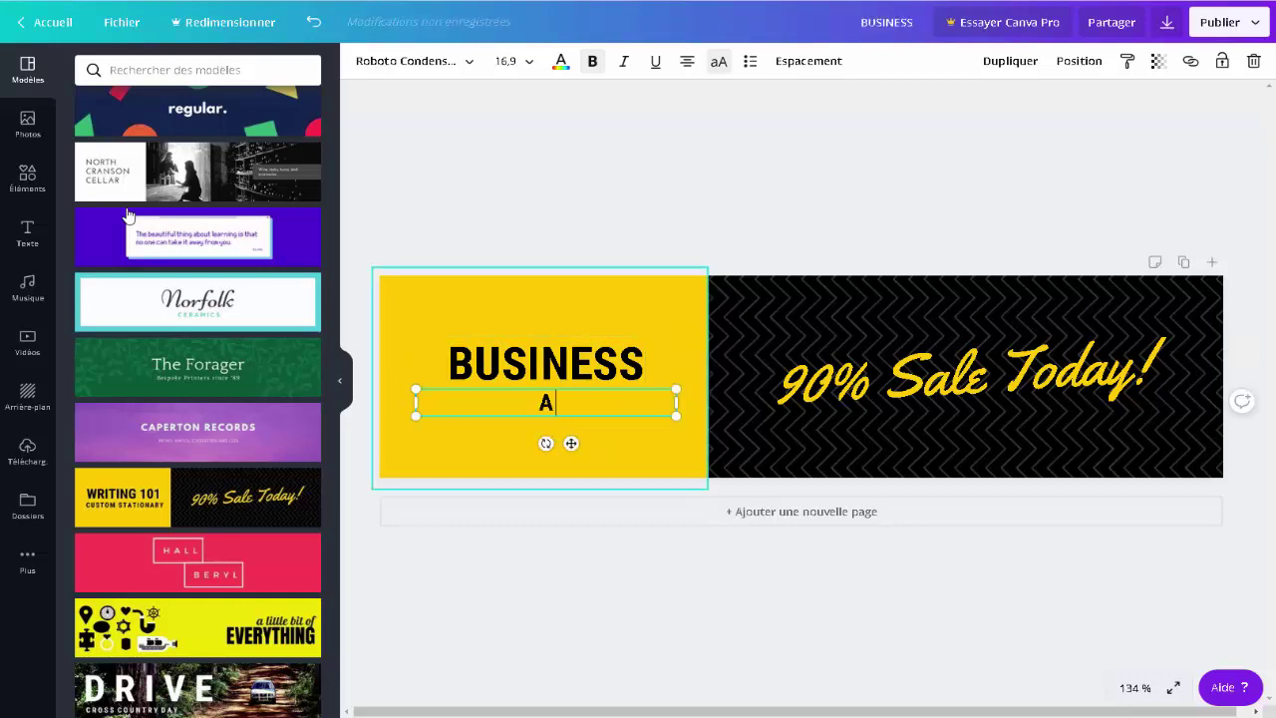
text(FFILIATION)
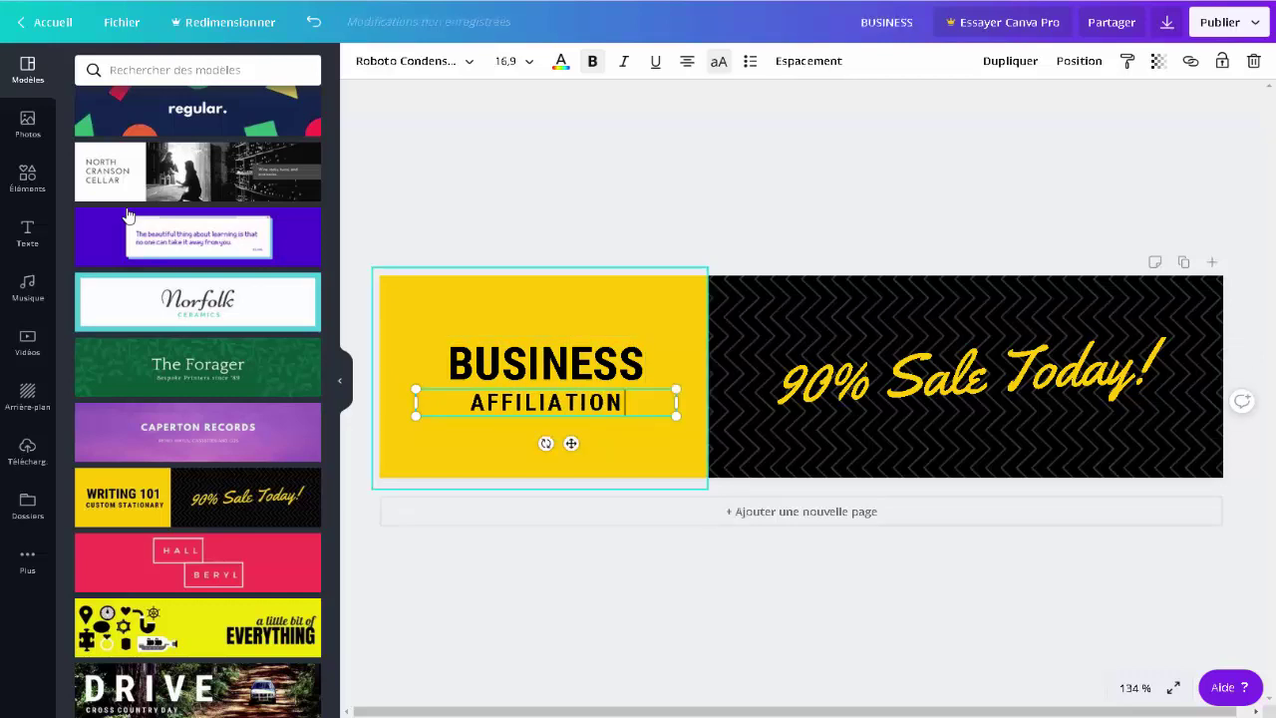
- Replace the slanted script slogan on the black area with "par excellence!"
key(Tab)
key(BackSpace)
text(par excel)
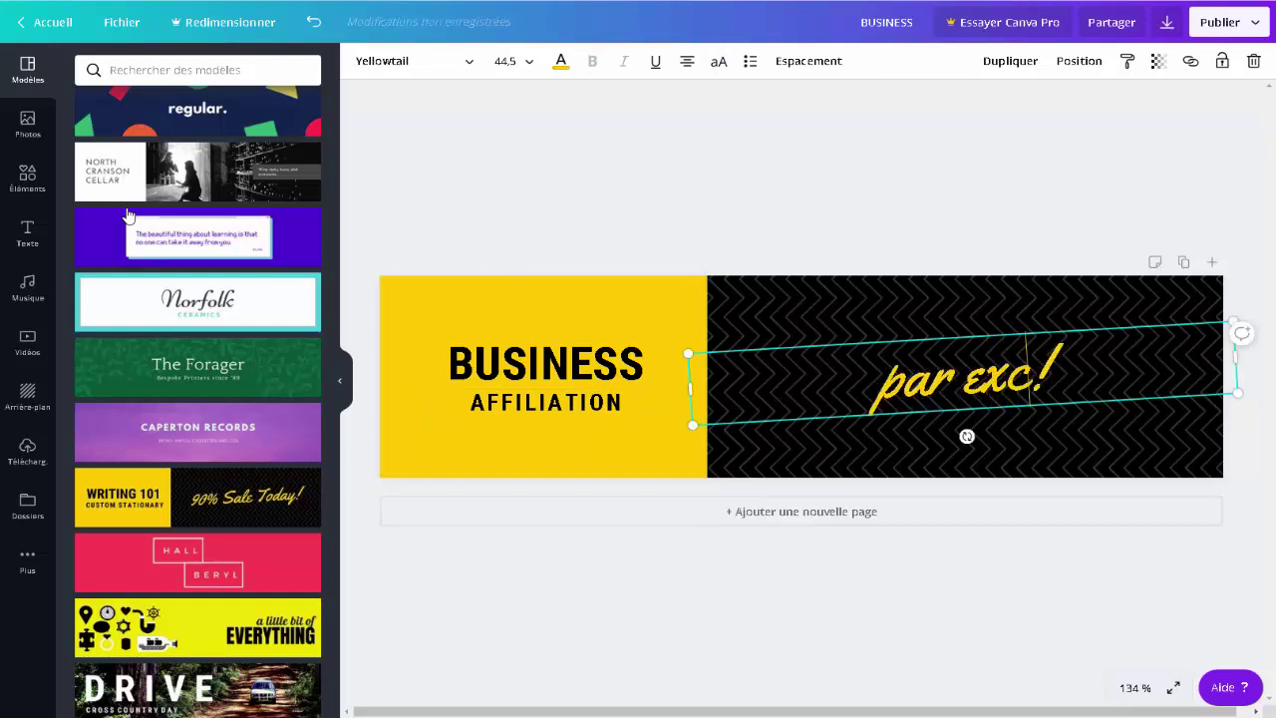
text(lence)
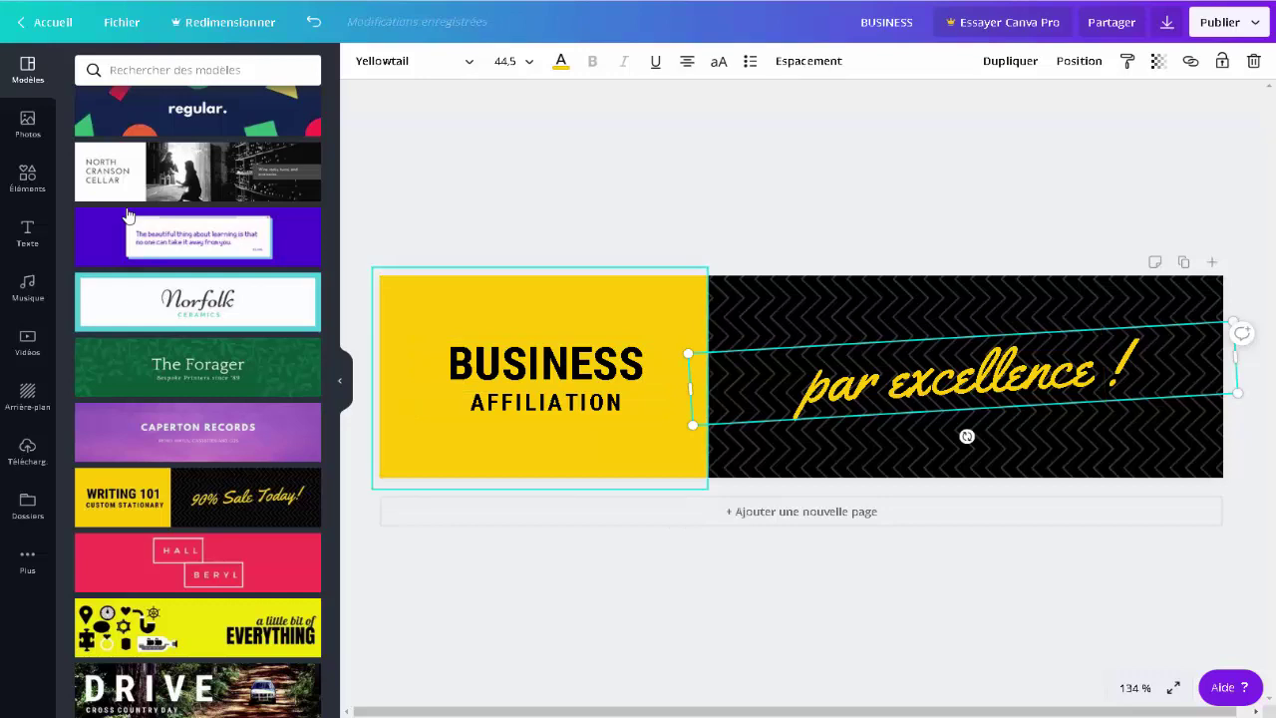
- Set the fill of the block behind BUSINESS AFFILIATION to the document's yellow
click(546, 311)
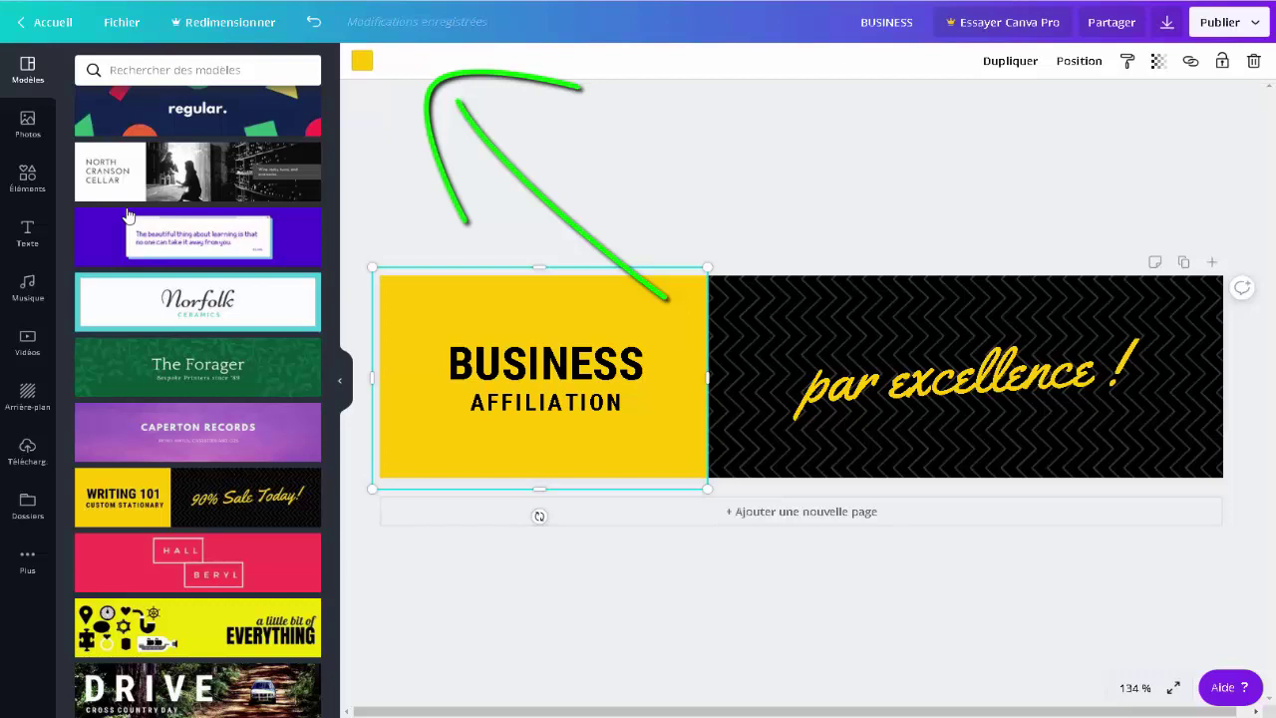
click(362, 61)
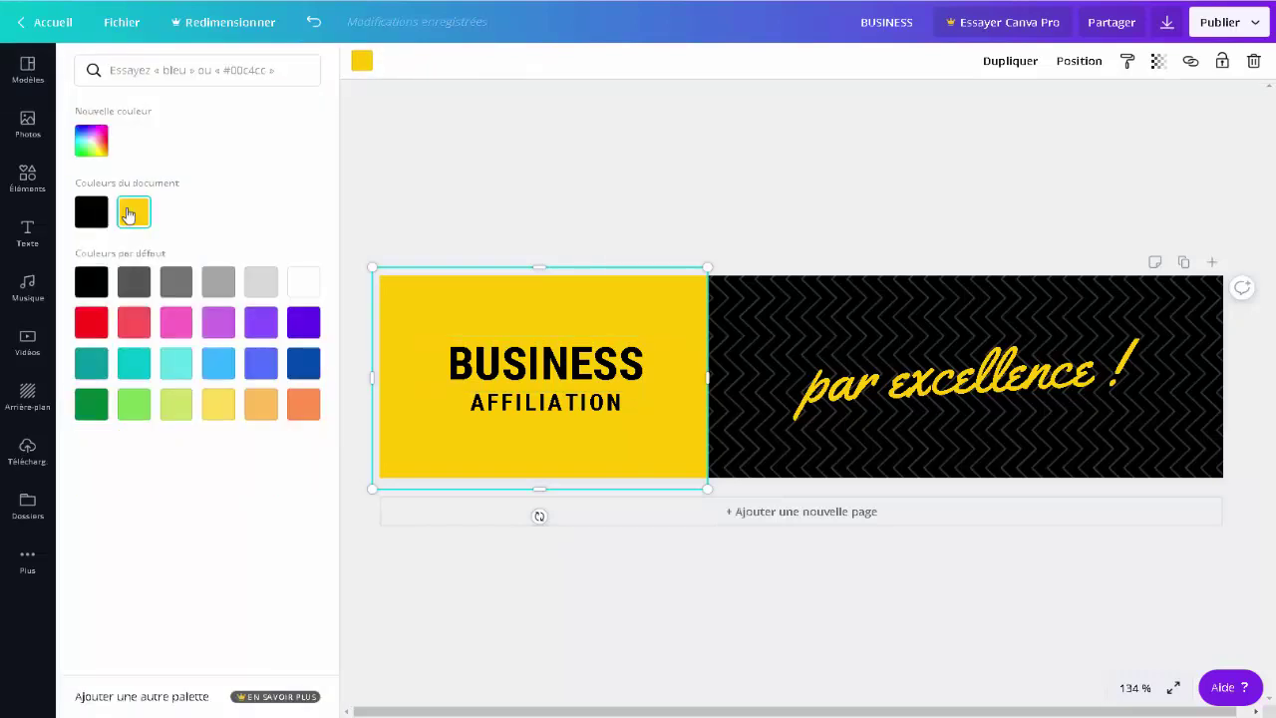
click(128, 215)
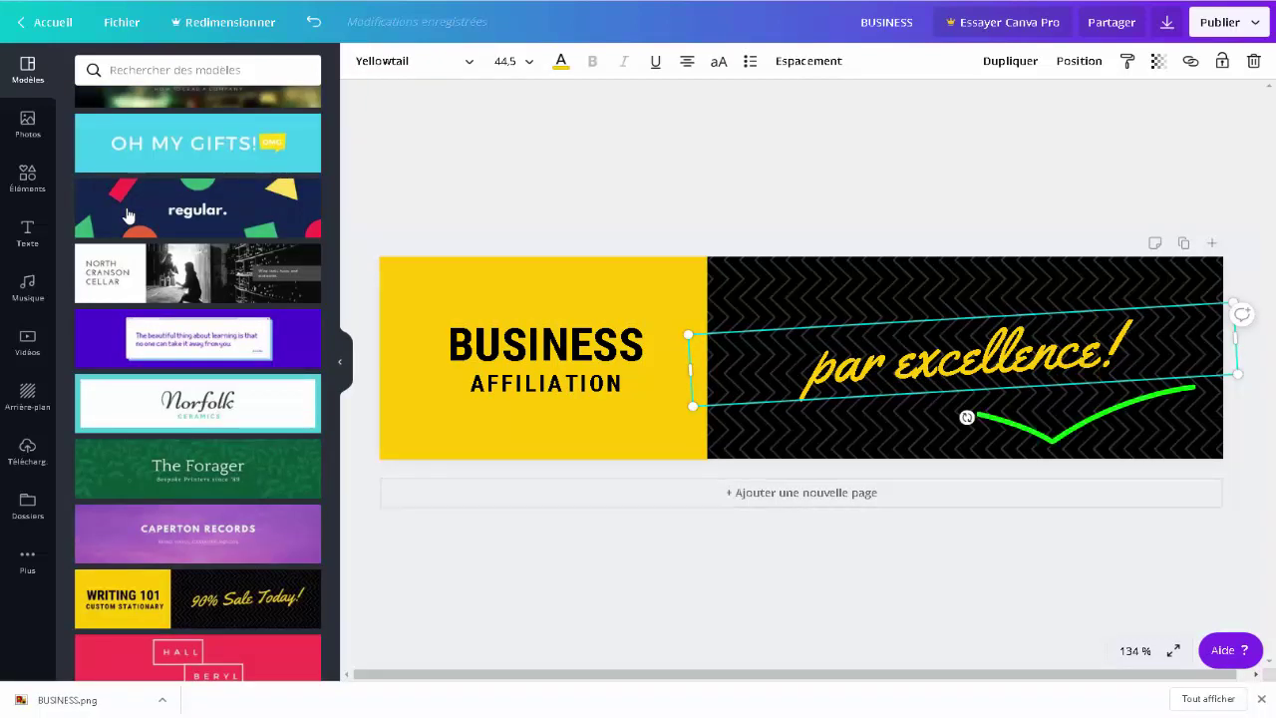
- Add YouTube, Facebook, Twitter and Instagram icons in a row beneath the slogan on the black area
key(Escape)
click(27, 179)
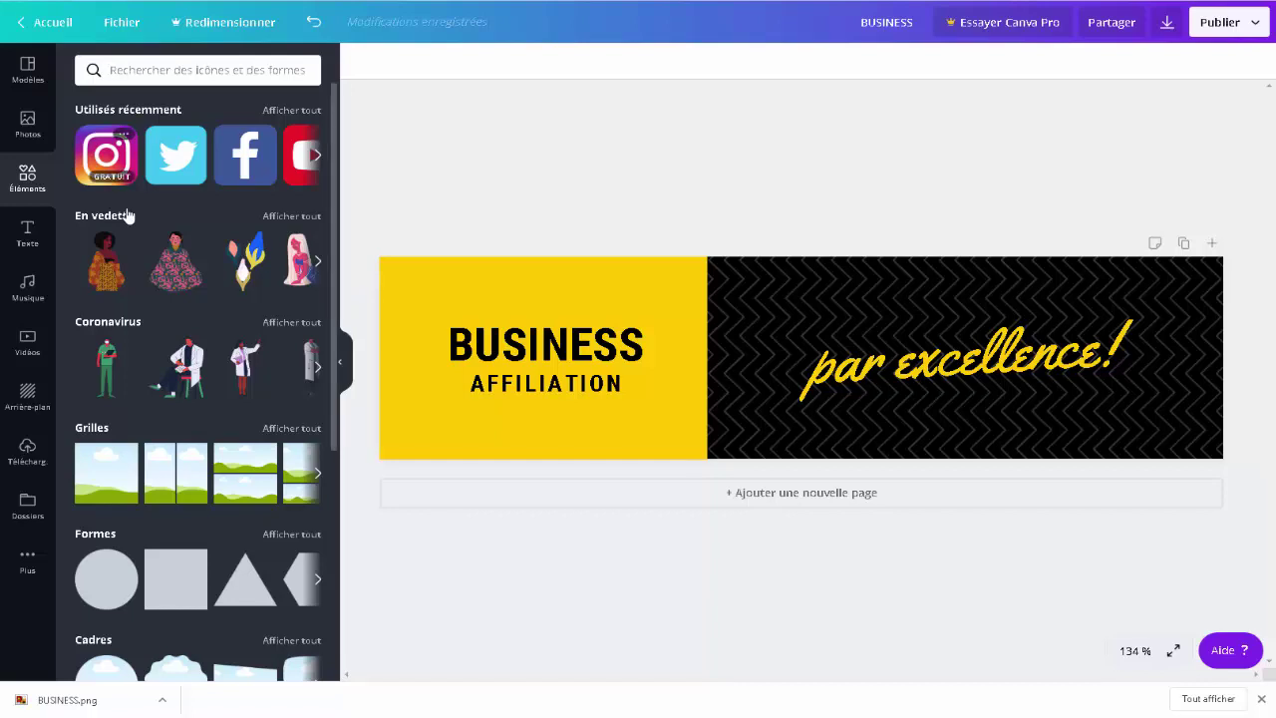
click(107, 156)
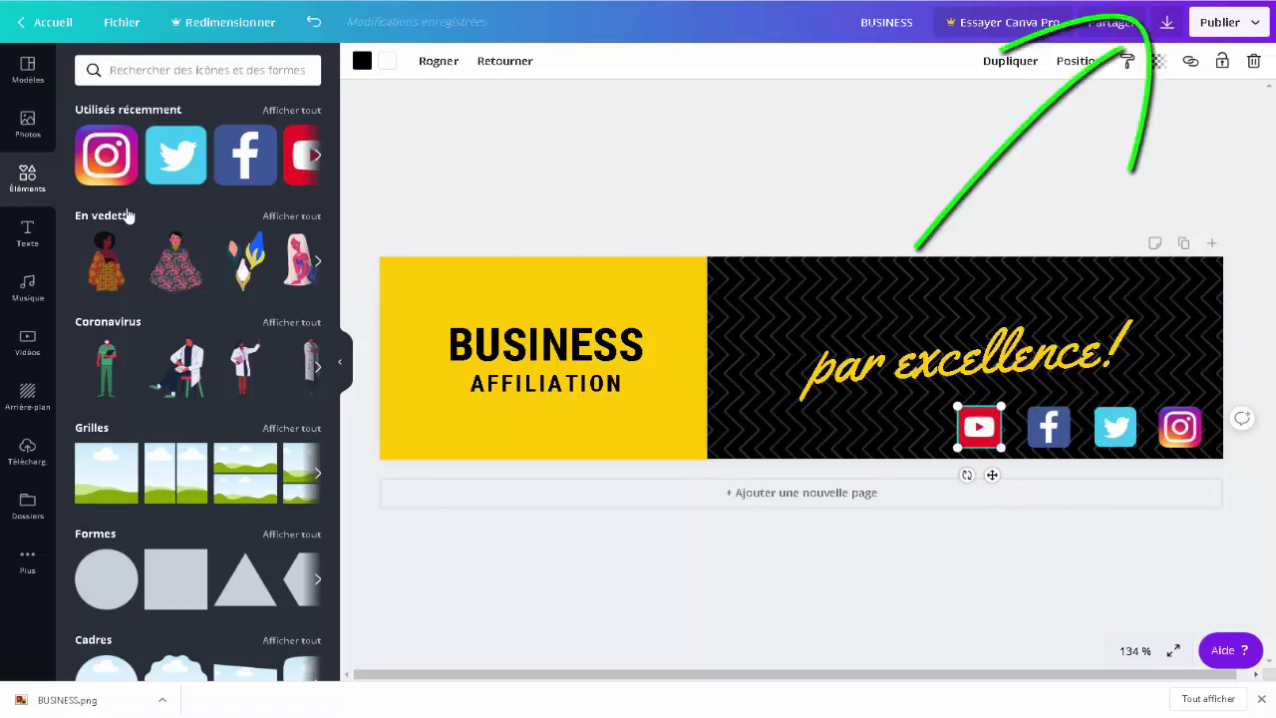
- Download the finished banner as an image named BUSINESS
click(1166, 21)
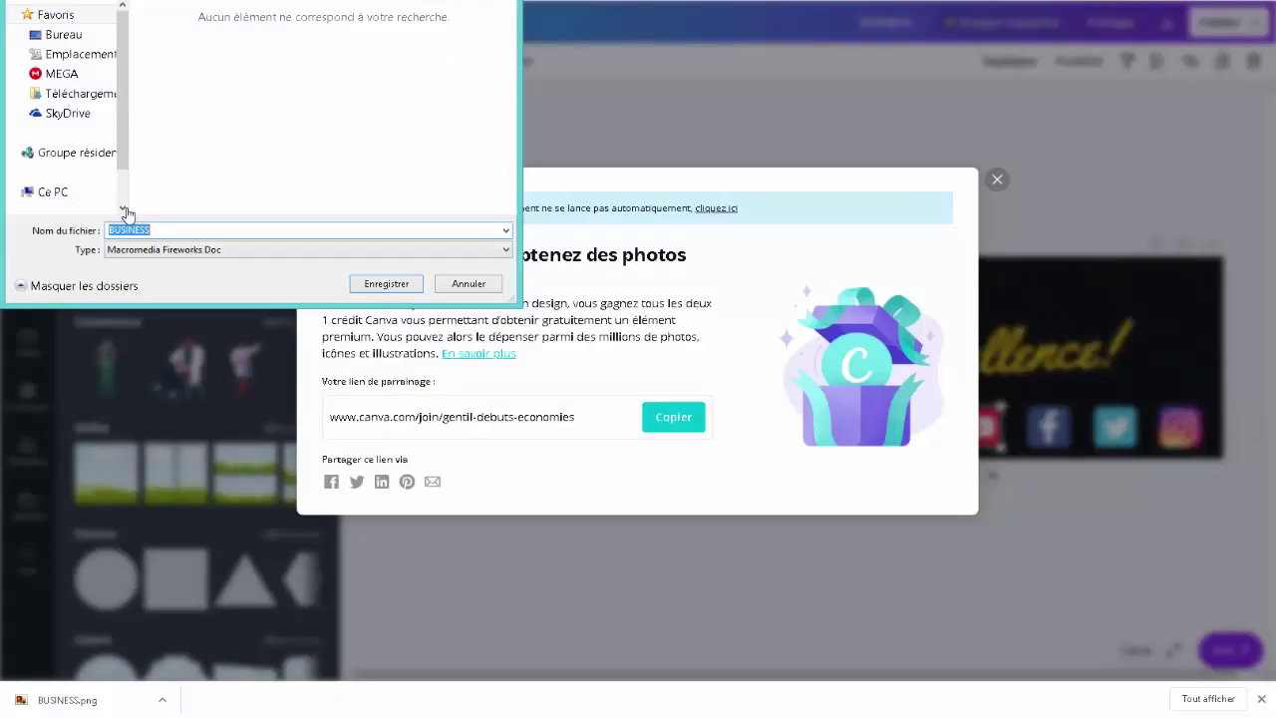
scroll(125, 208, down, 3)
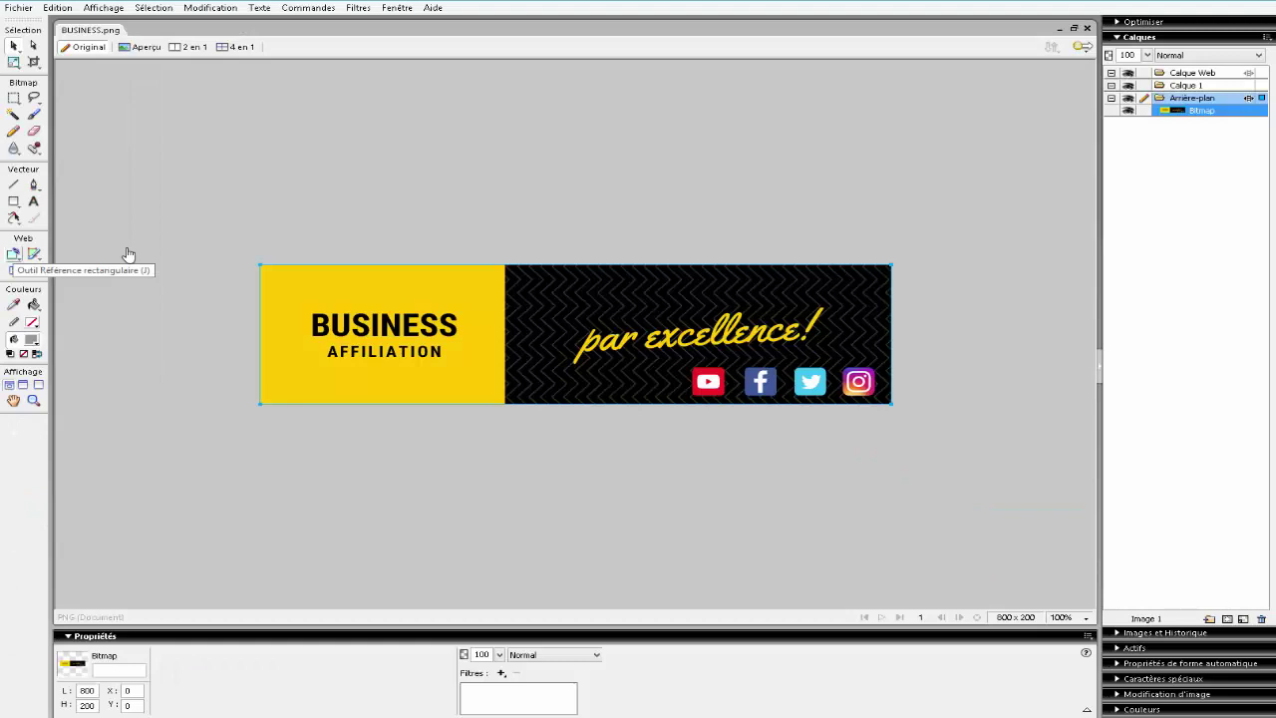
- In Fireworks, draw a rectangular hotspot about 48 × 47 px over the YouTube icon and link it to the copied YouTube channel address
click(14, 254)
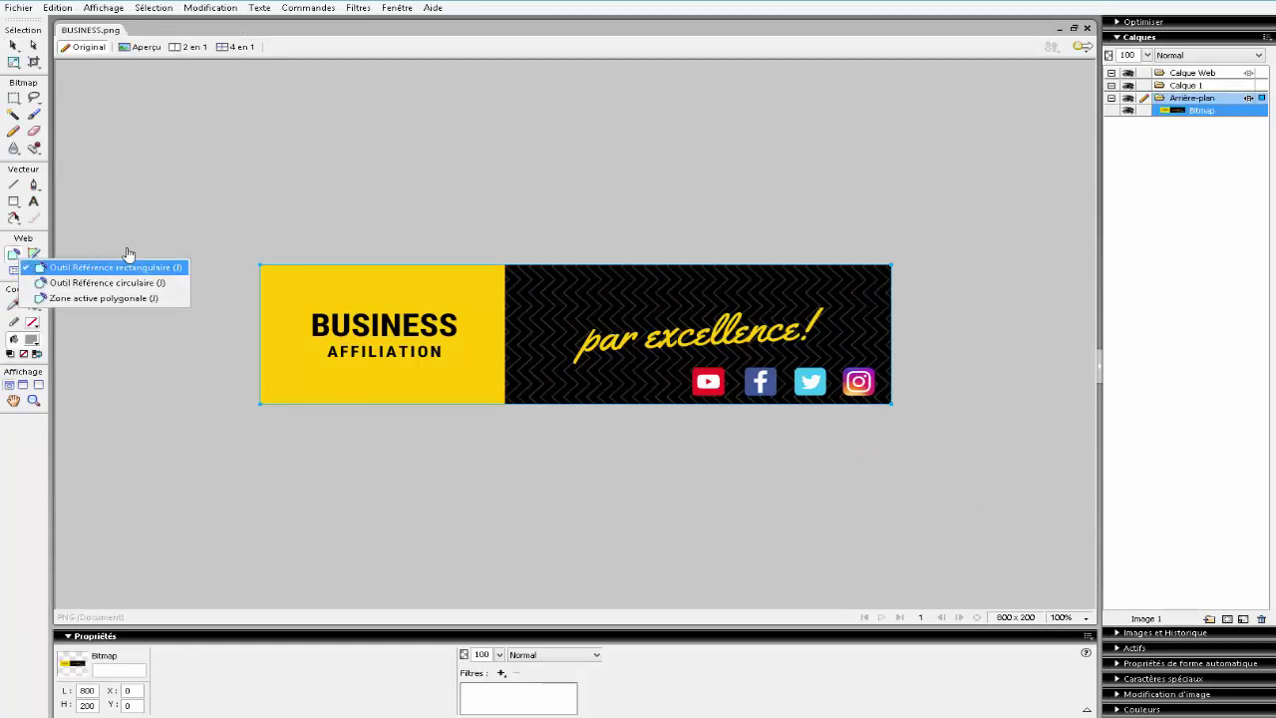
click(127, 254)
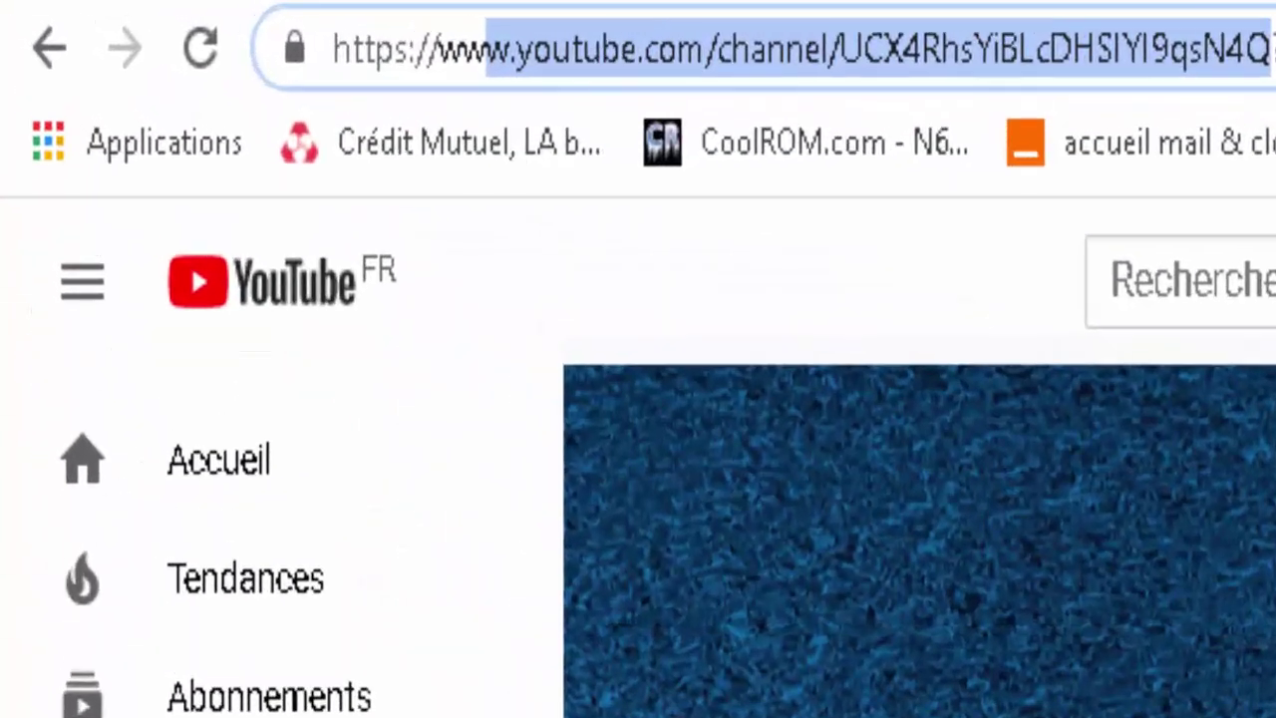
right_click(387, 32)
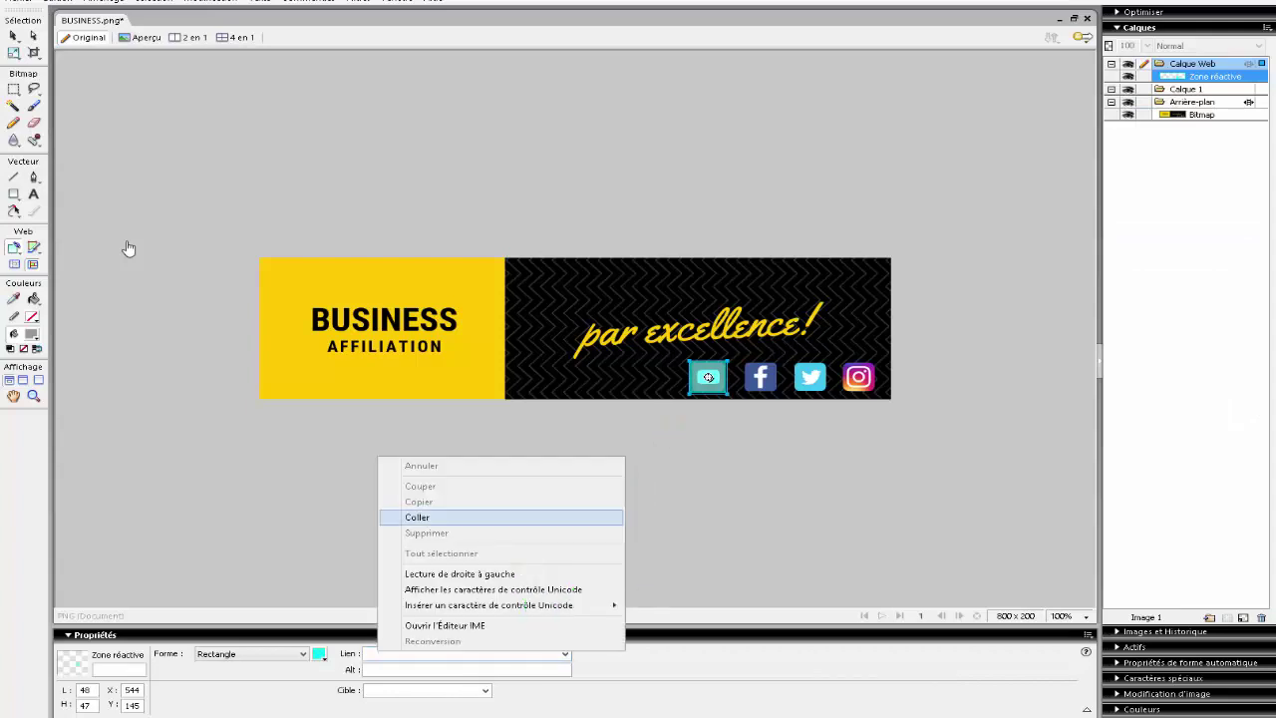
key(Return)
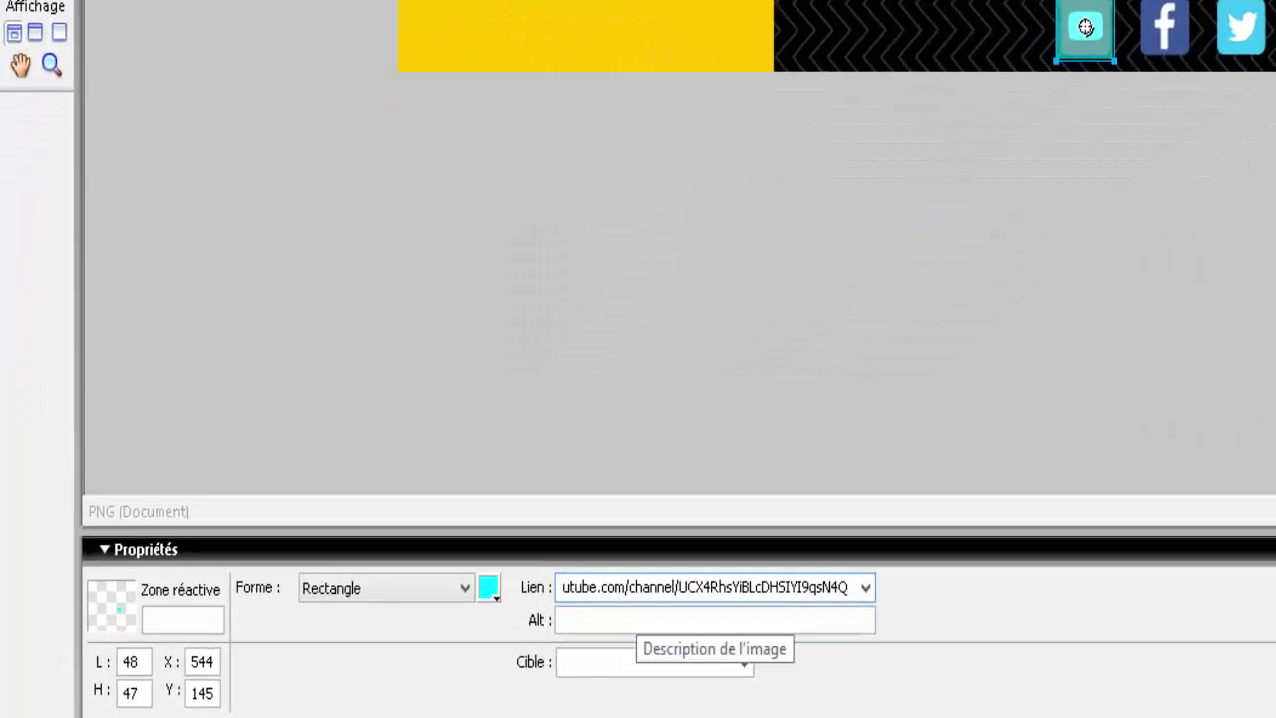
- Set the YouTube hotspot's alternative text to "Emwald85 youtube" and its target to _blank
click(762, 591)
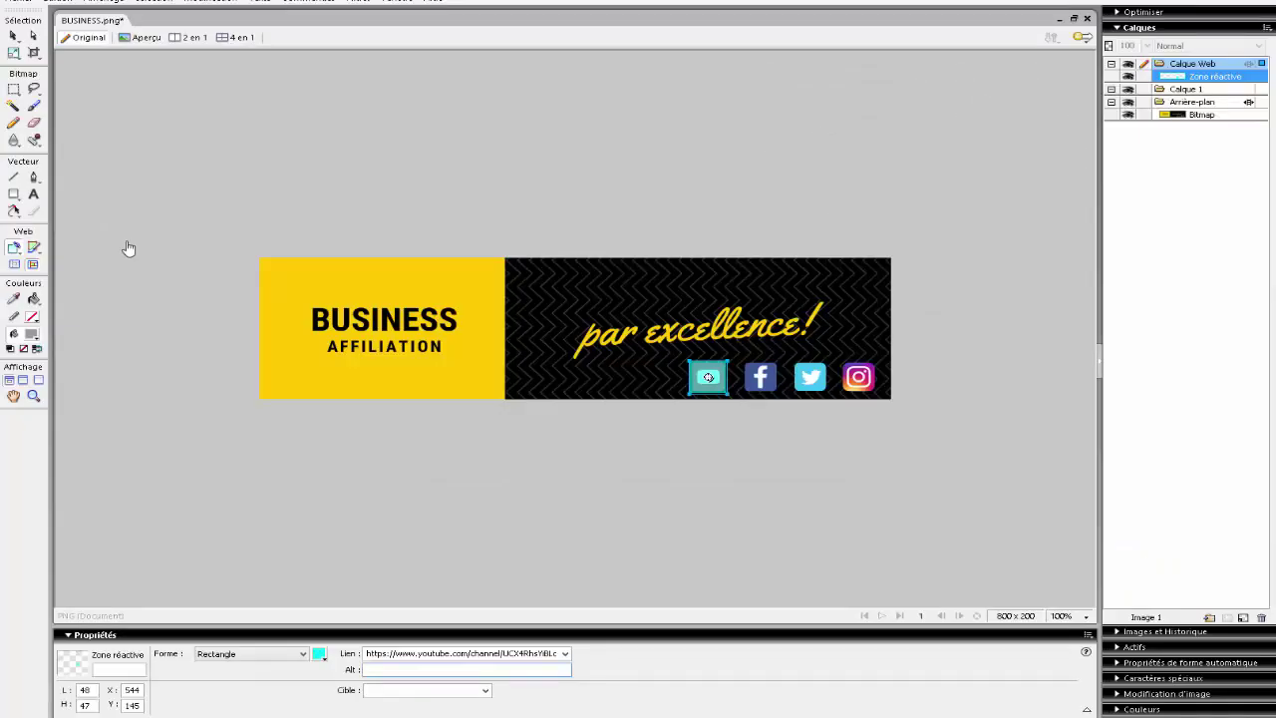
text(Emwald85 youtube)
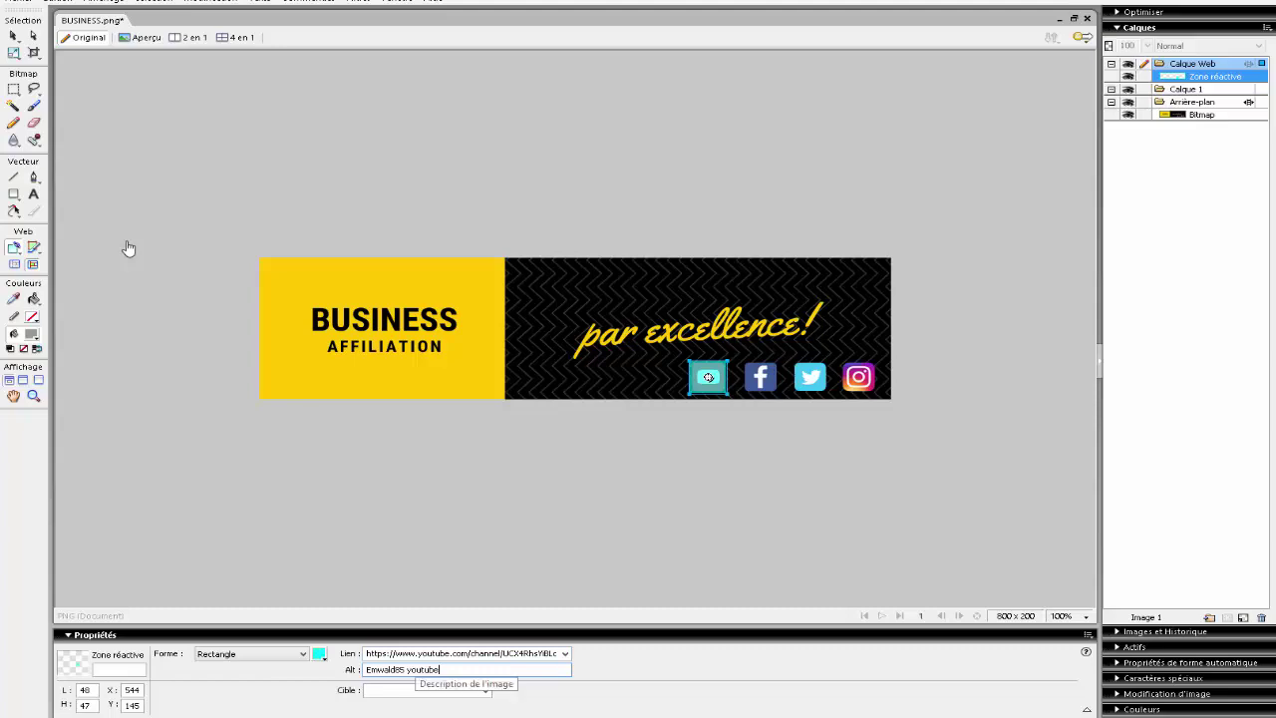
click(486, 690)
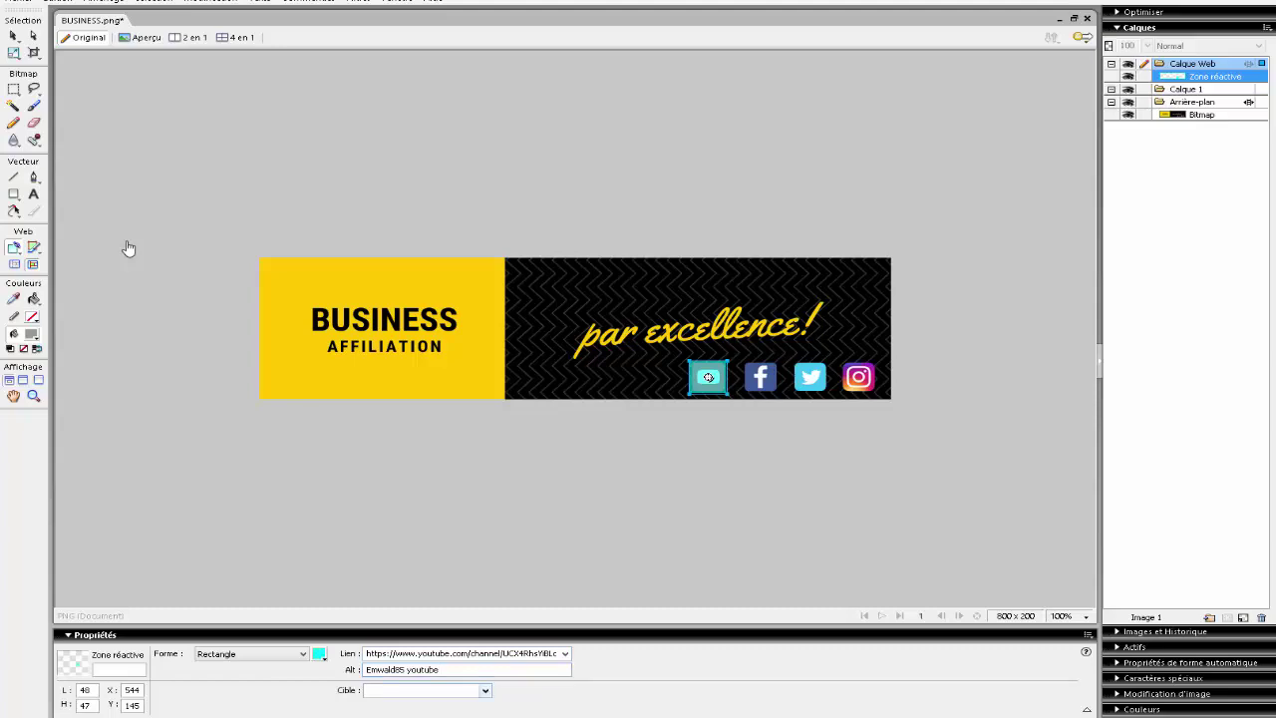
key(Up)
key(Up)
key(Return)
key(Return)
- Draw a rectangular hotspot about 45 × 46 px over the Facebook icon
click(14, 247)
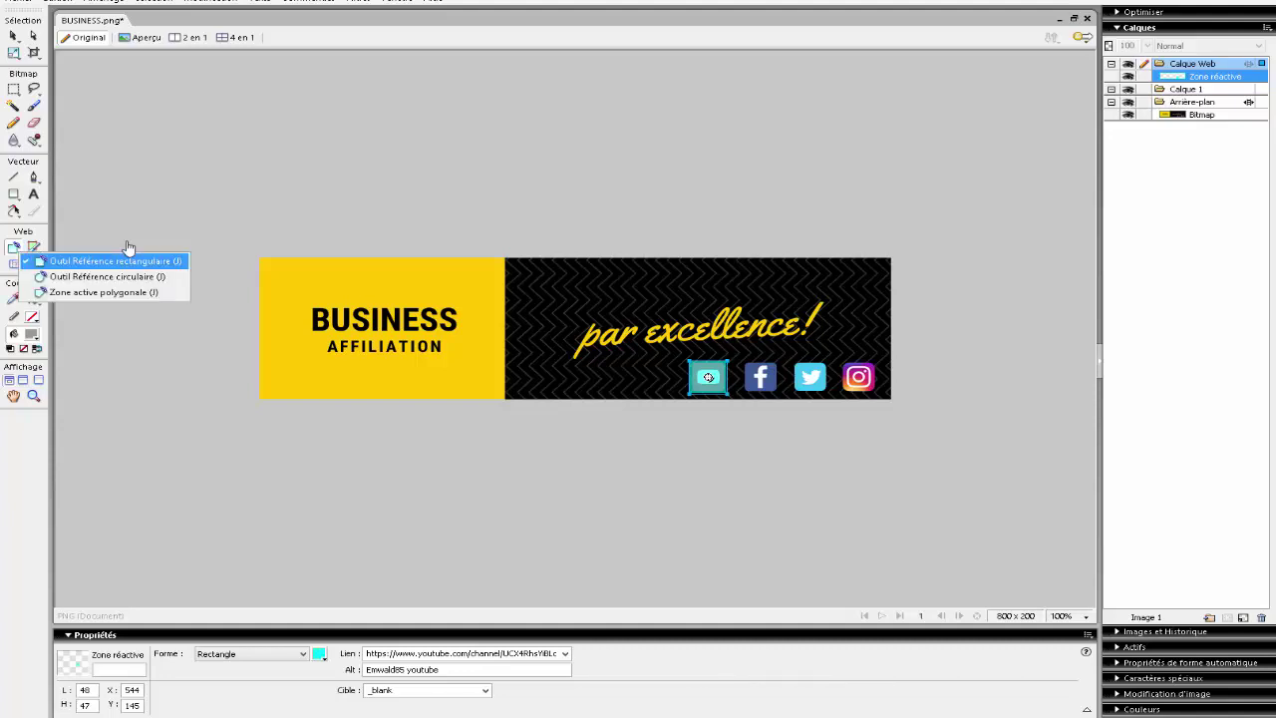
click(115, 262)
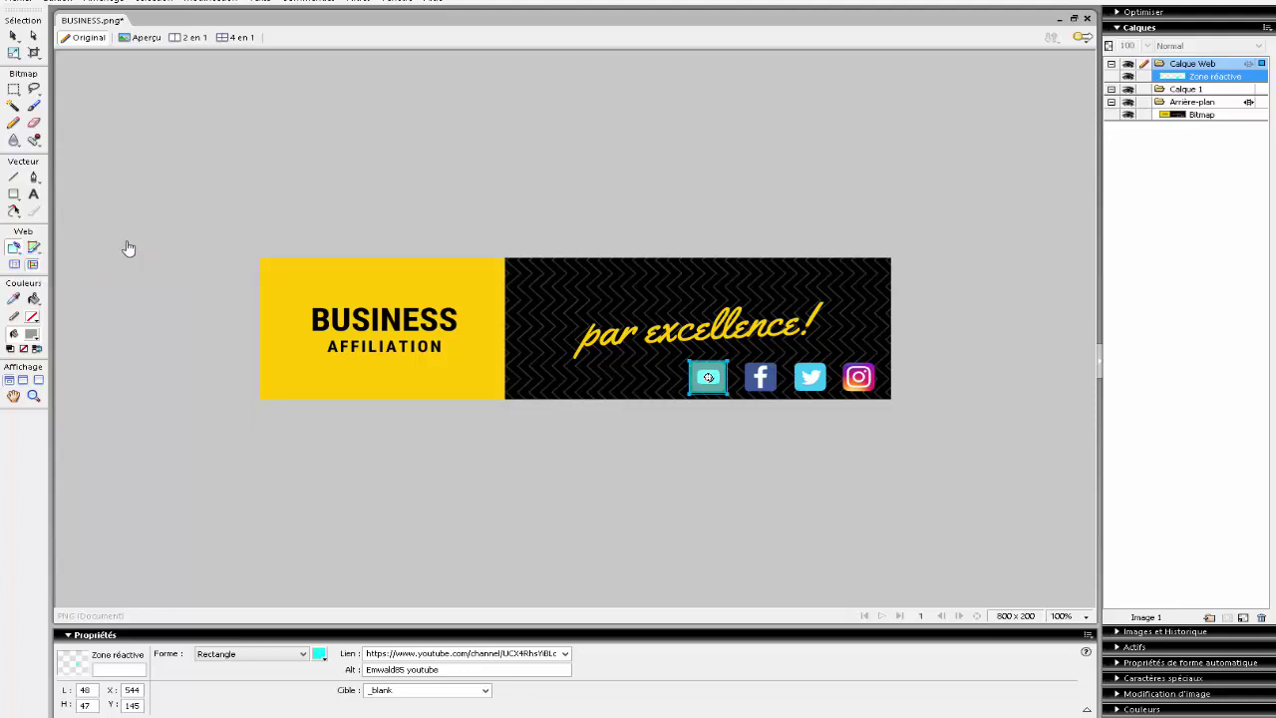
drag(742, 360, 779, 394)
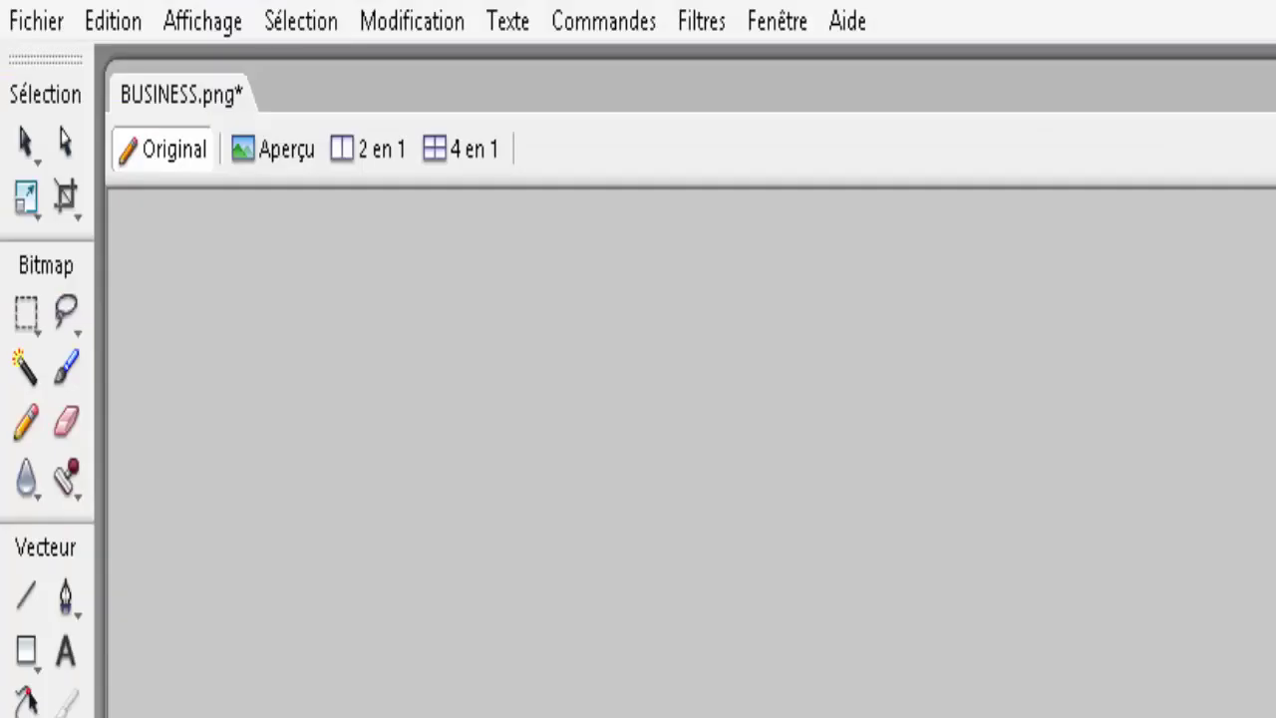
- Start exporting the banner and name the export file CommentDevelopperSonBusinessParLaffiliation
click(36, 21)
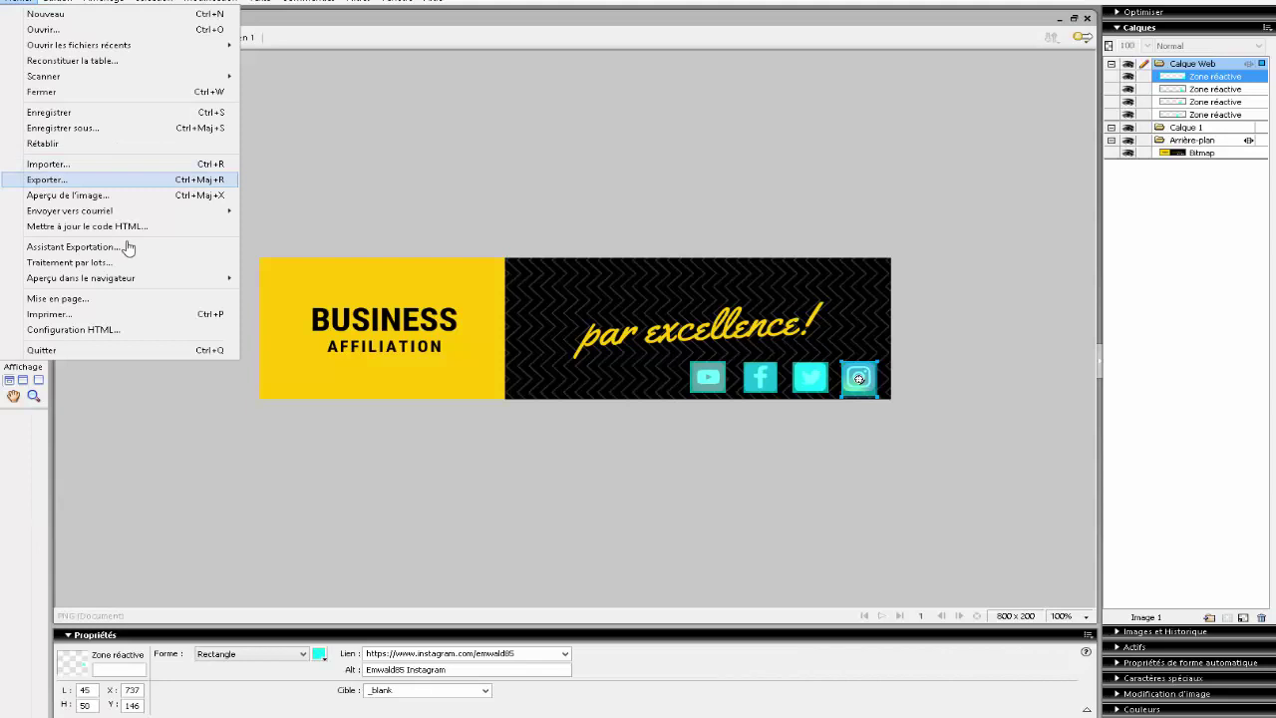
key(Return)
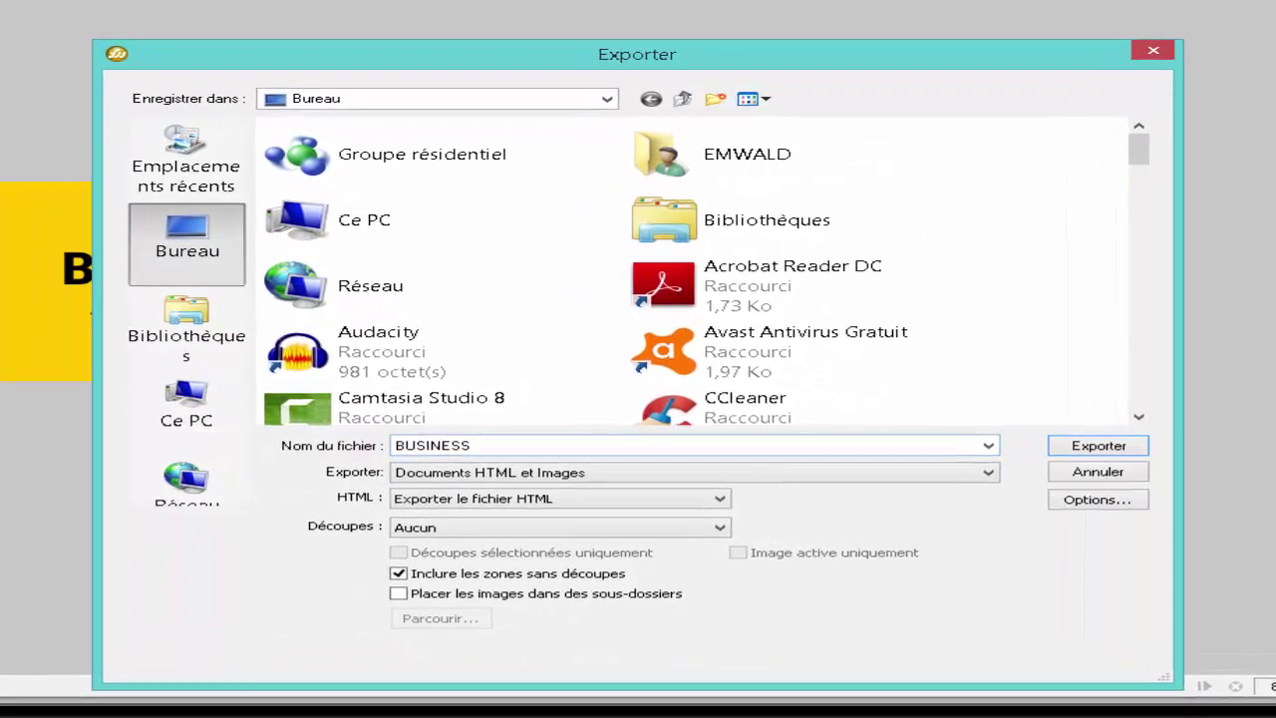
double_click(433, 445)
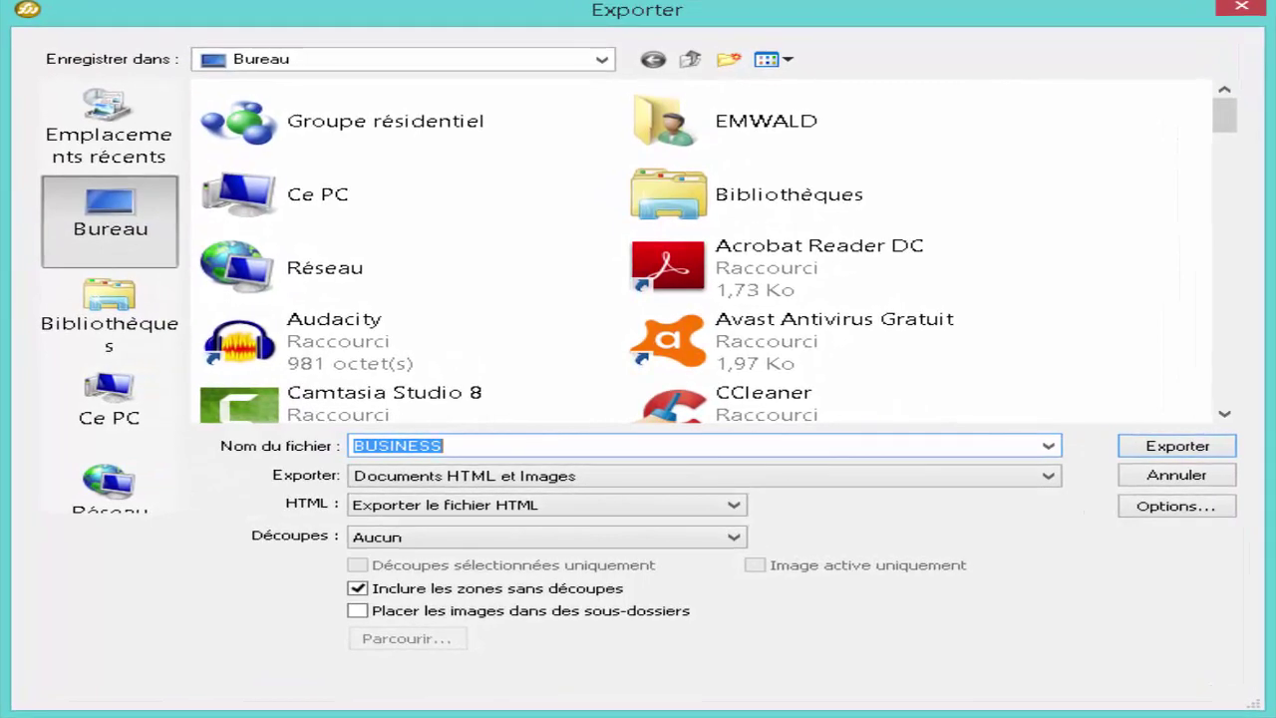
click(445, 446)
drag(444, 446, 353, 446)
click(445, 445)
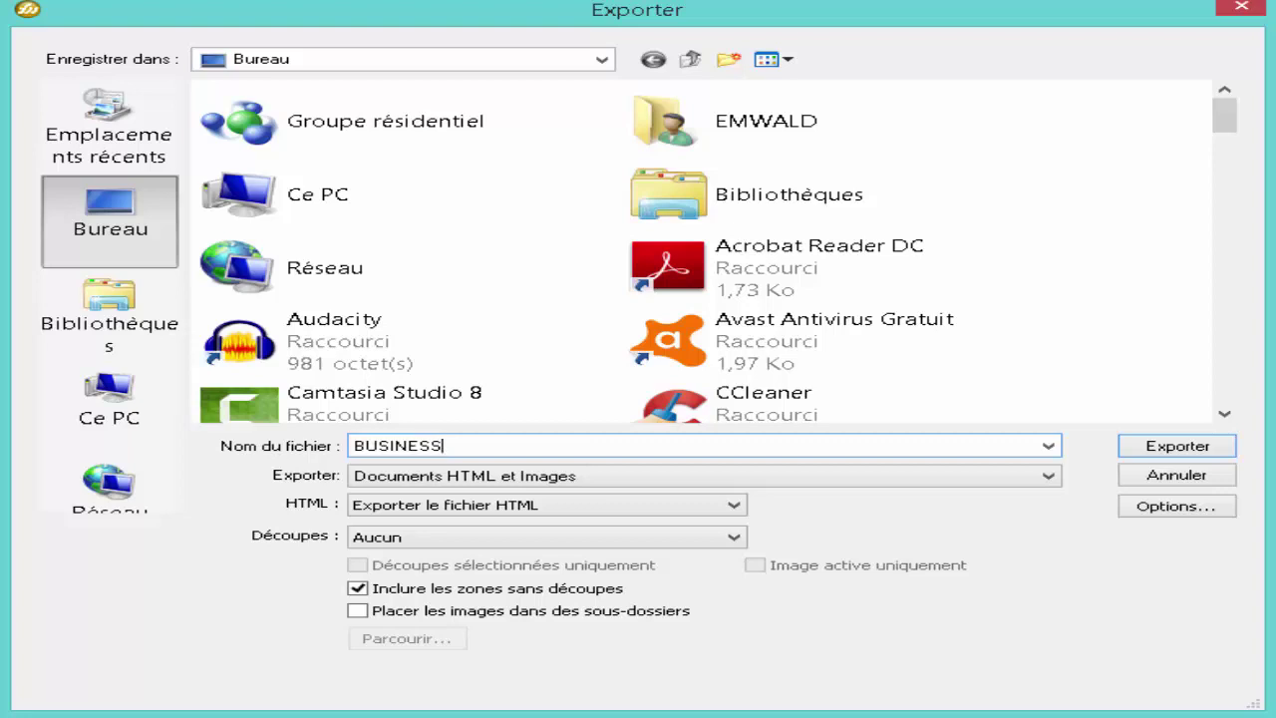
key(shift+Left)
key(shift+Left)
key(shift+Left)
key(shift+Left)
key(shift+Left)
key(shift+Left)
key(shift+Left)
key(shift+Left)
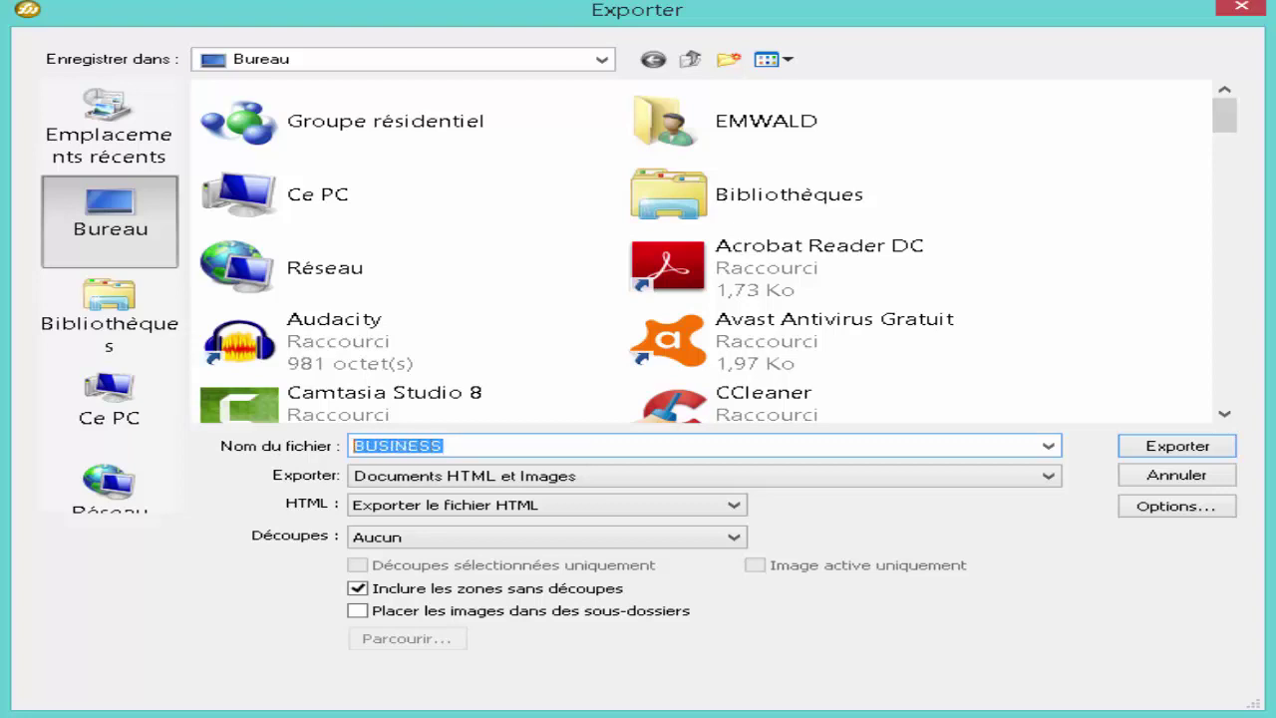
click(444, 445)
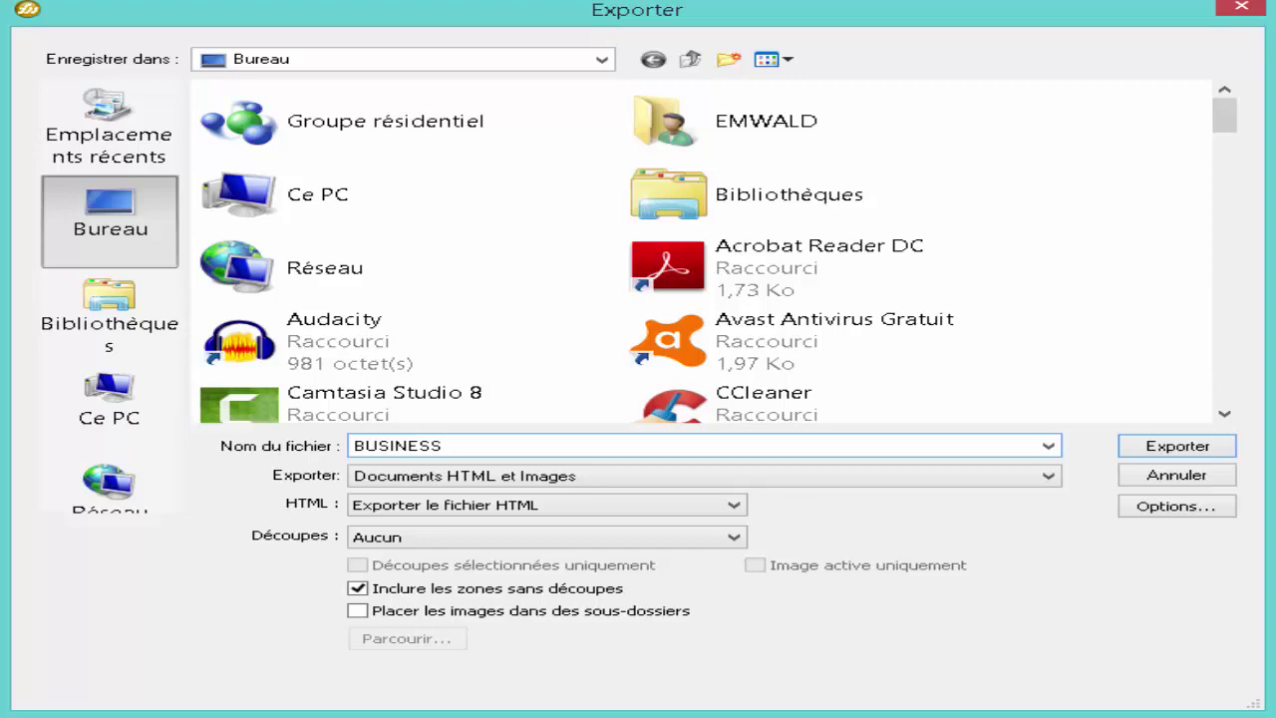
key(shift+Left)
key(shift+Left)
key(shift+Left)
key(shift+Left)
key(shift+Left)
key(shift+Left)
key(shift+Left)
key(shift+Left)
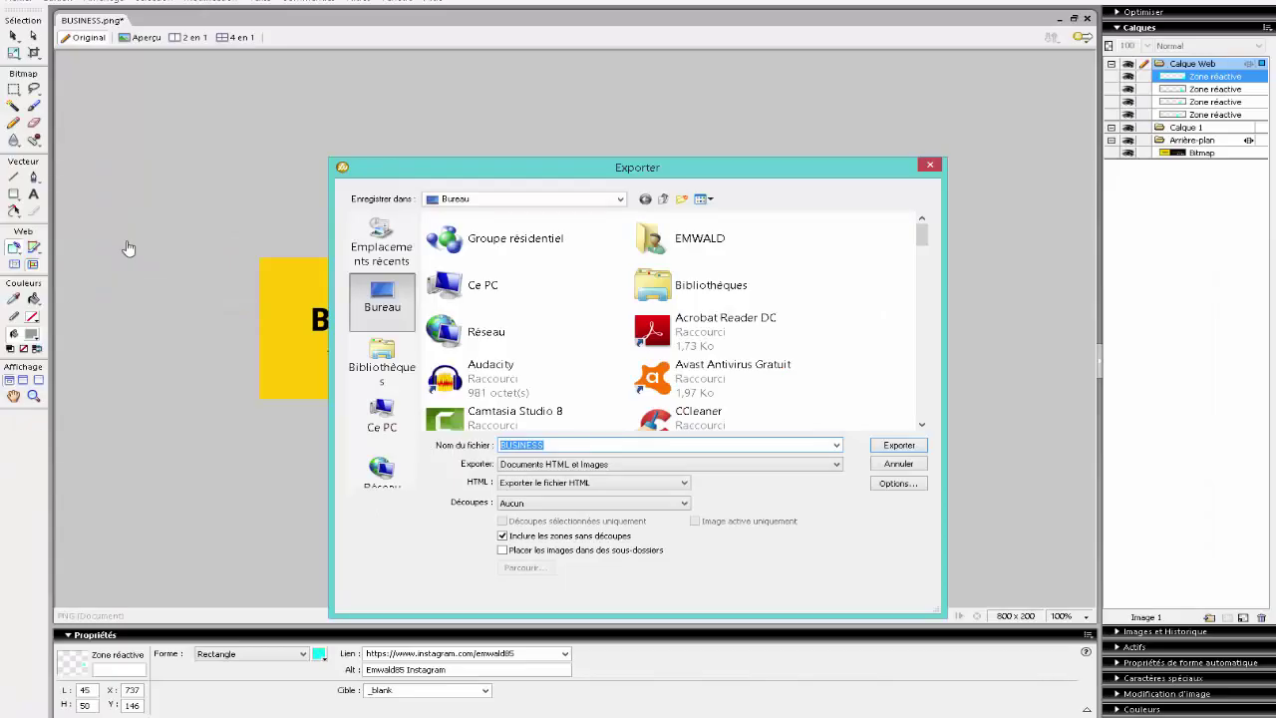
text(CommentDevelopperSonBusinessParLaffiliation)
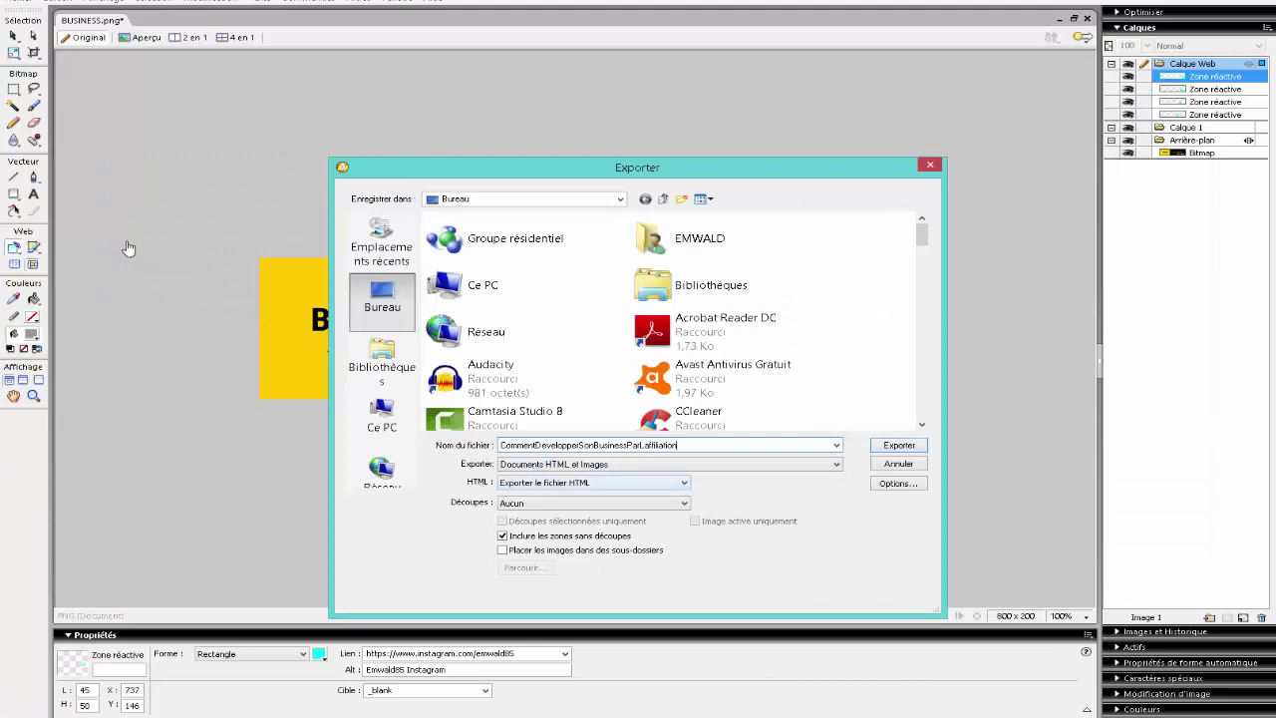
- Export the banner to the desktop as Documents HTML et Images, with the HTML option Exporter le fichier HTML
click(684, 483)
key(Escape)
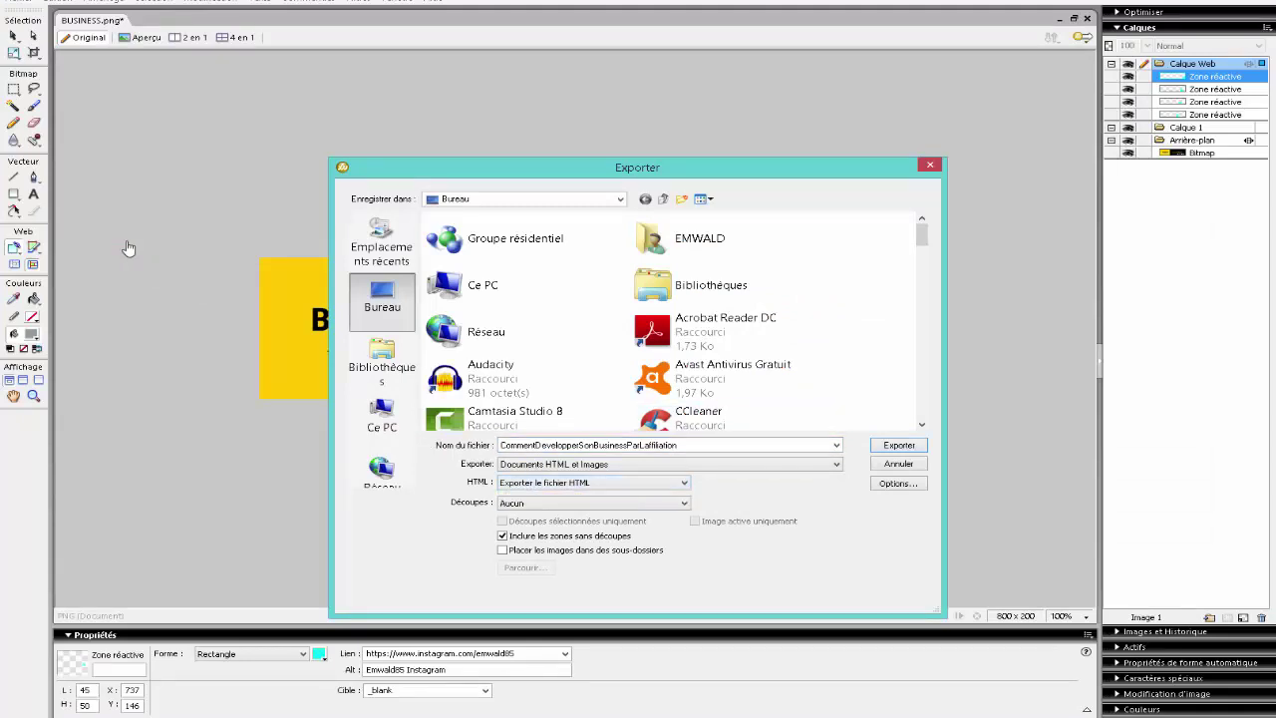
click(668, 465)
key(Escape)
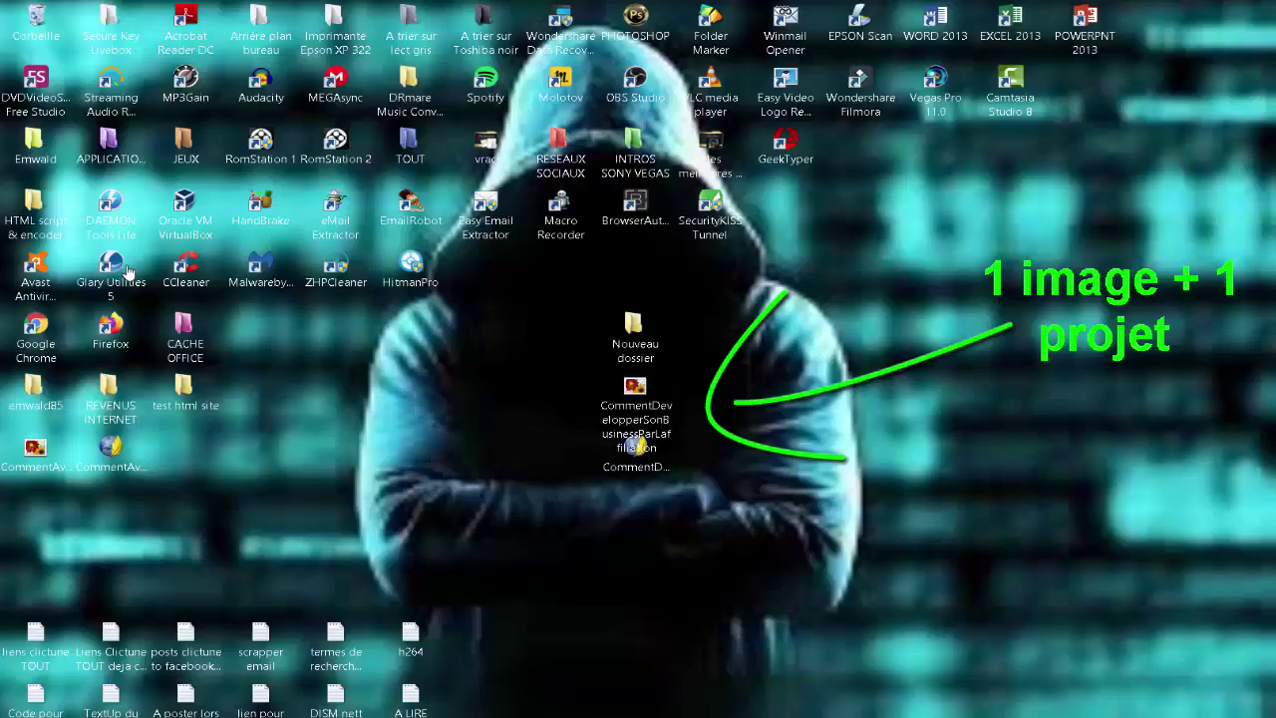
- Open the exported page in the HTML editor and delete the Fireworks creation comment from its source code
drag(635, 388, 558, 446)
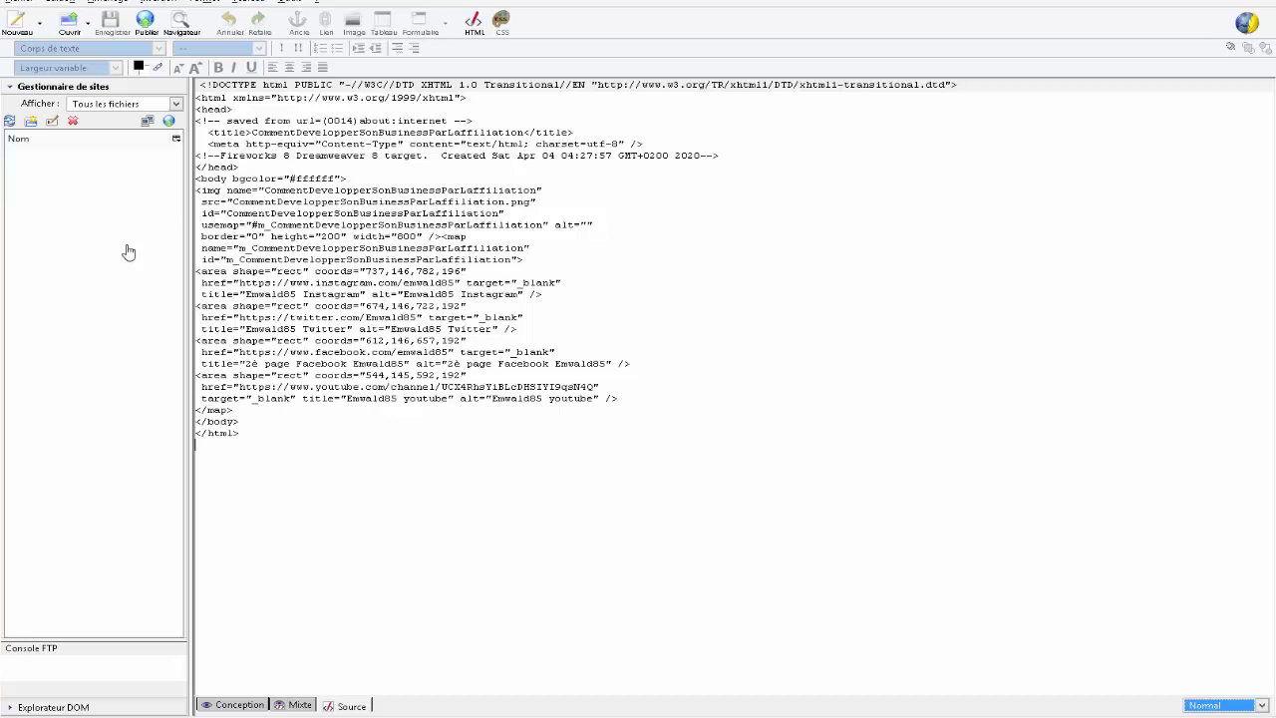
drag(719, 155, 196, 156)
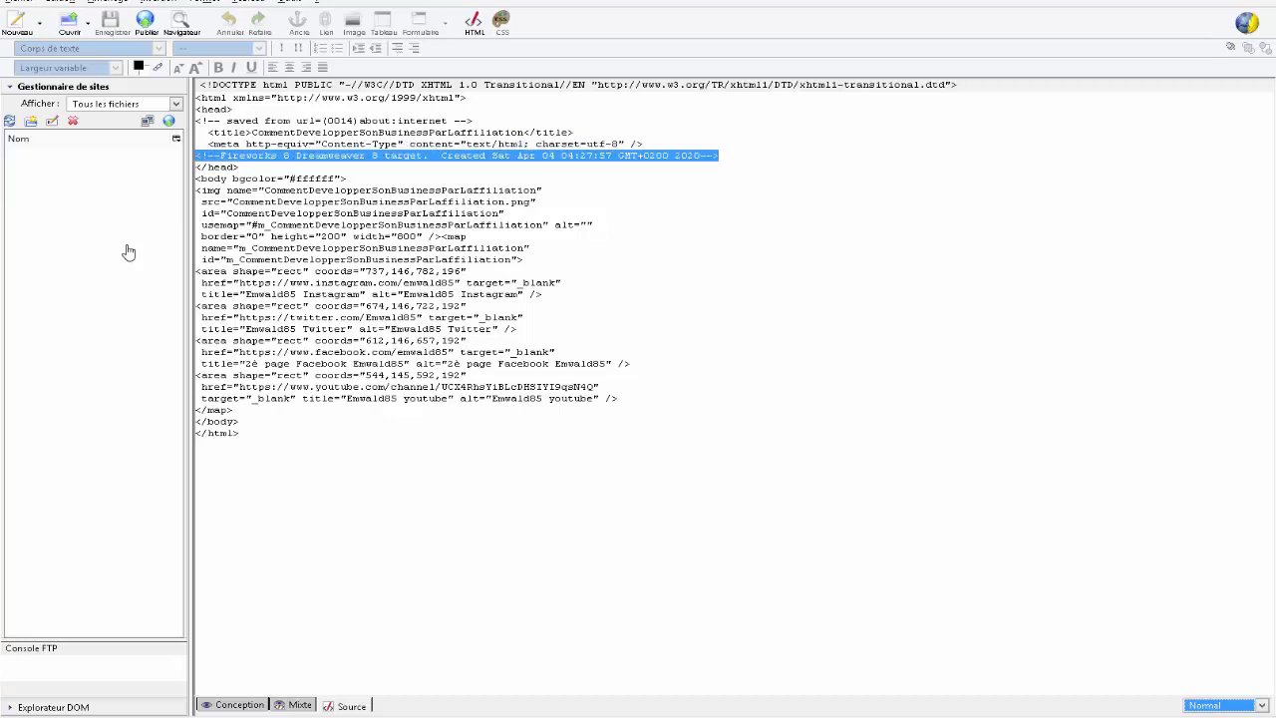
key(BackSpace)
- Centre the banner horizontally on the page in the design view
click(239, 704)
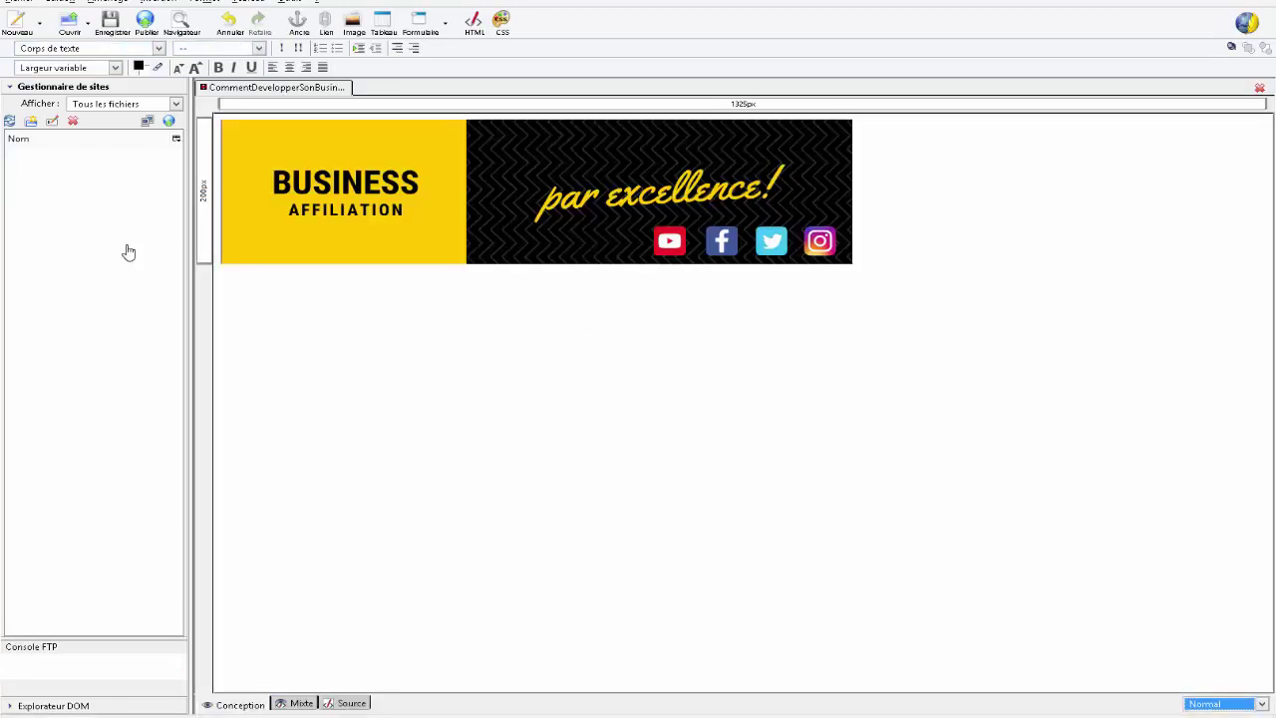
click(537, 191)
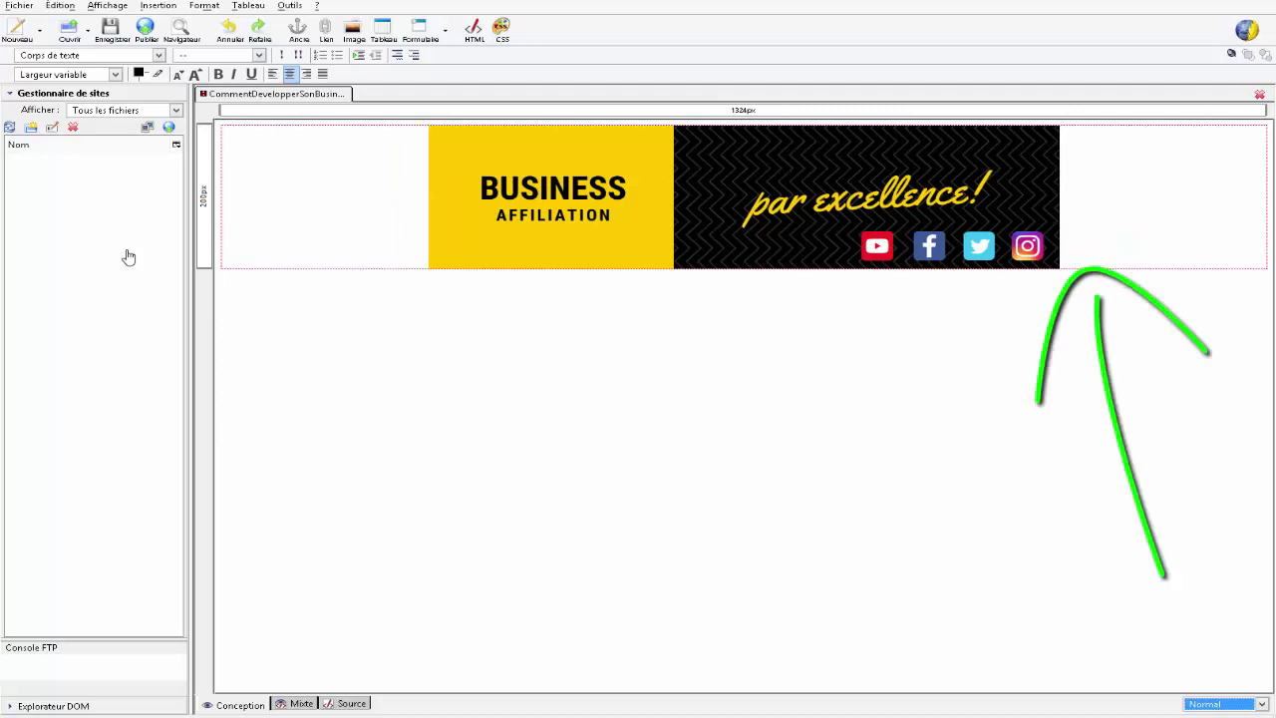
- Insert a table with two rows and one column directly below the banner
key(Return)
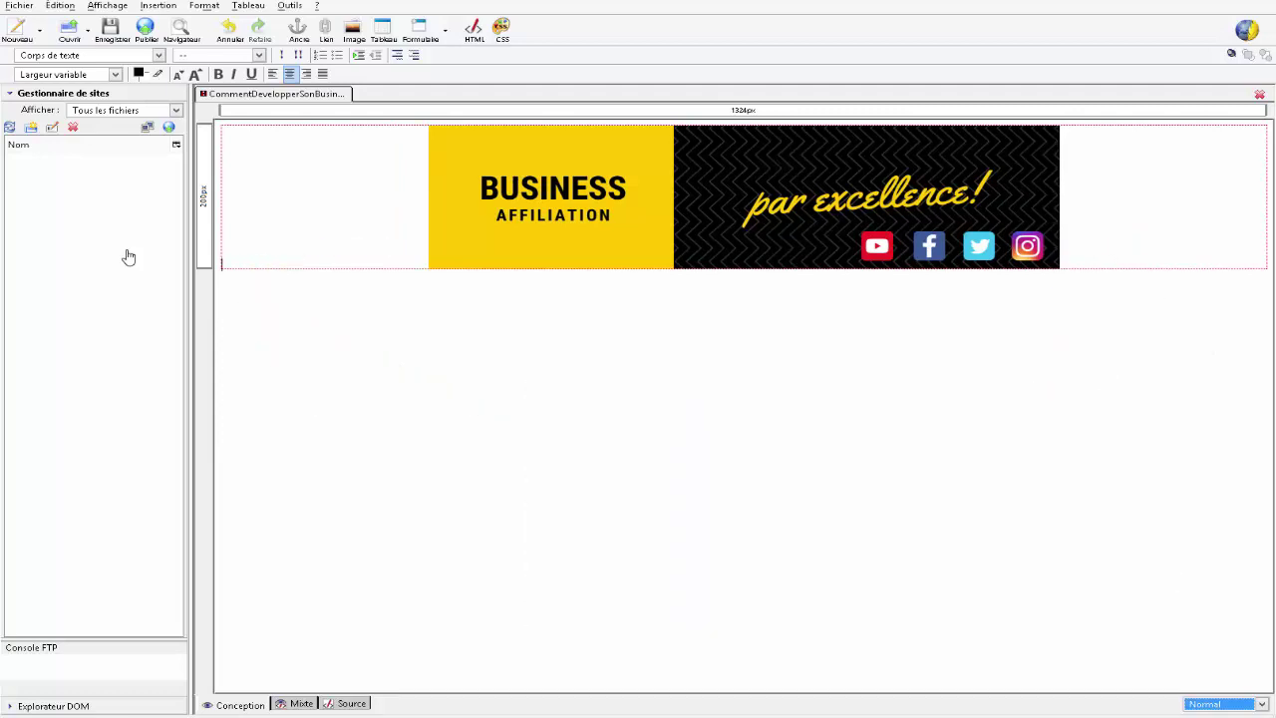
key(alt+i)
key(Down)
key(Down)
key(Return)
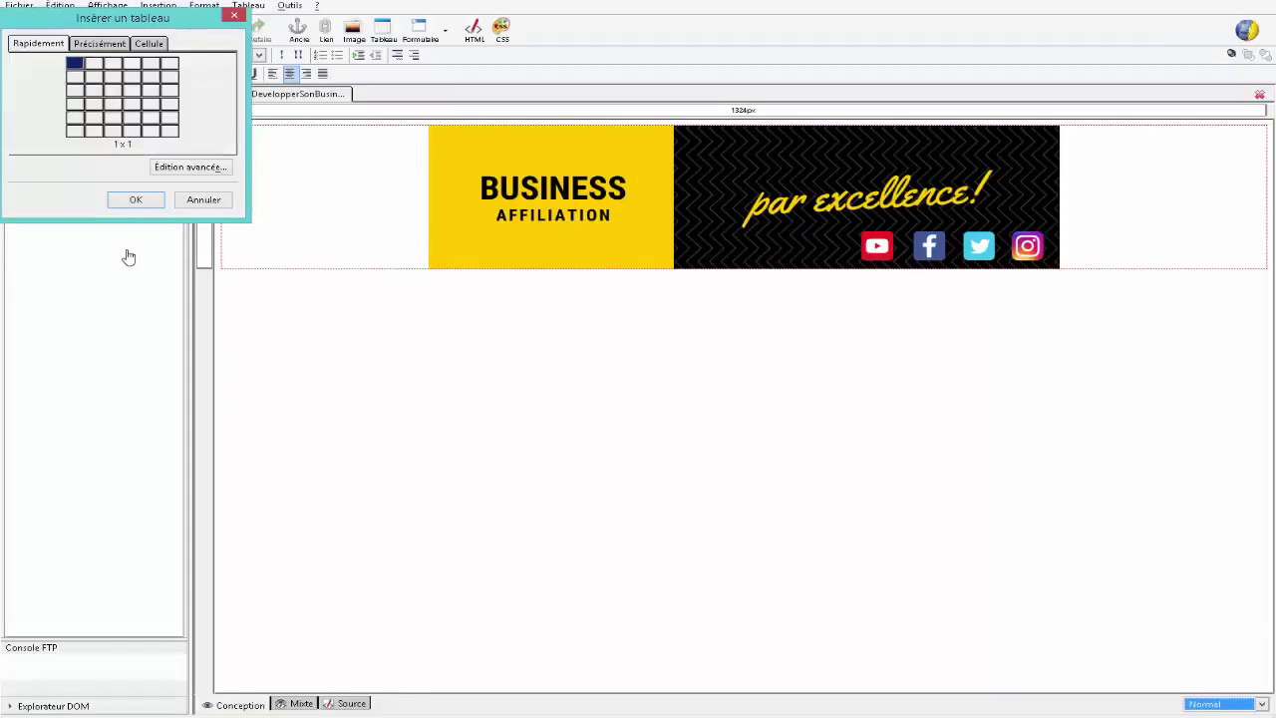
key(Down)
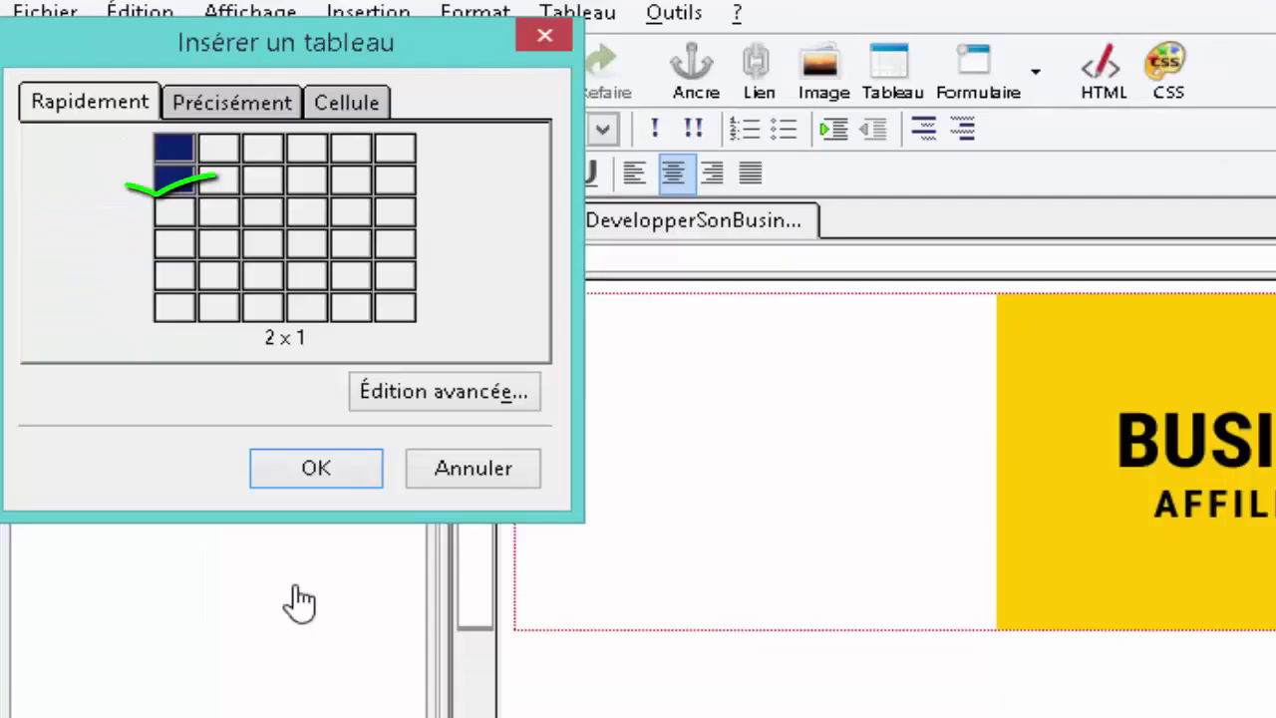
key(Return)
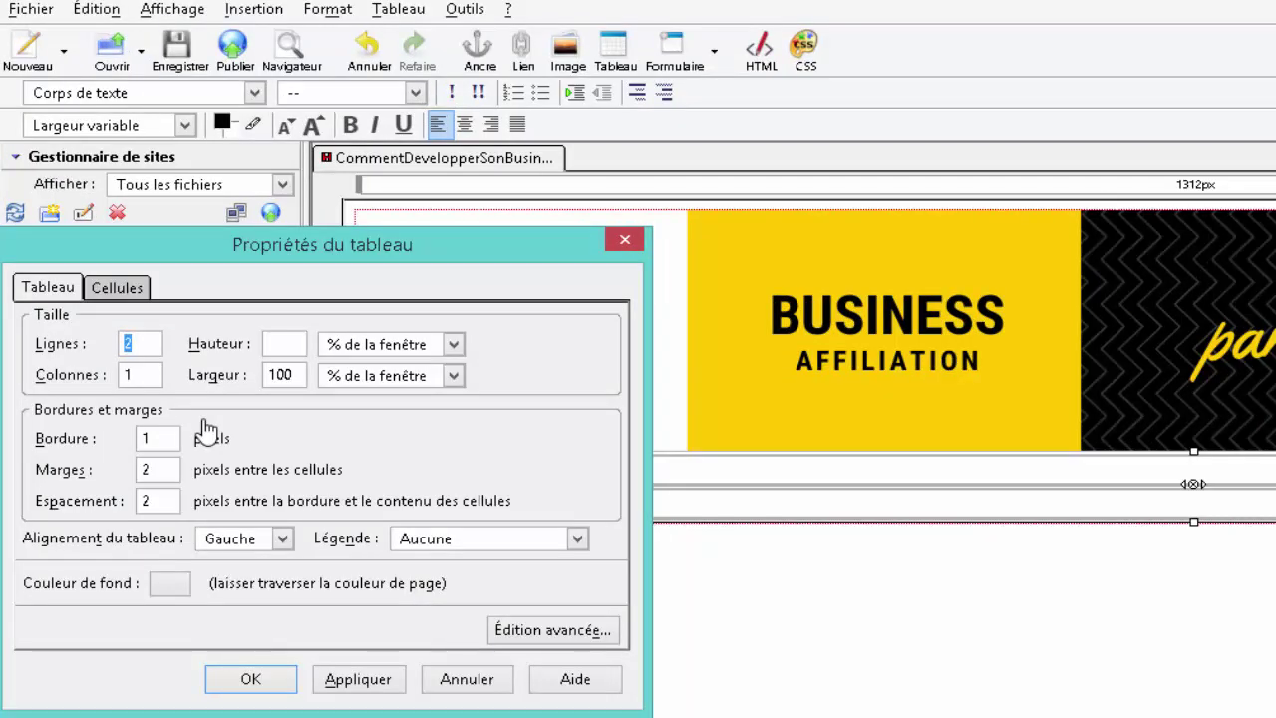
- Set the new table's alignment to Centre in its table properties
click(282, 538)
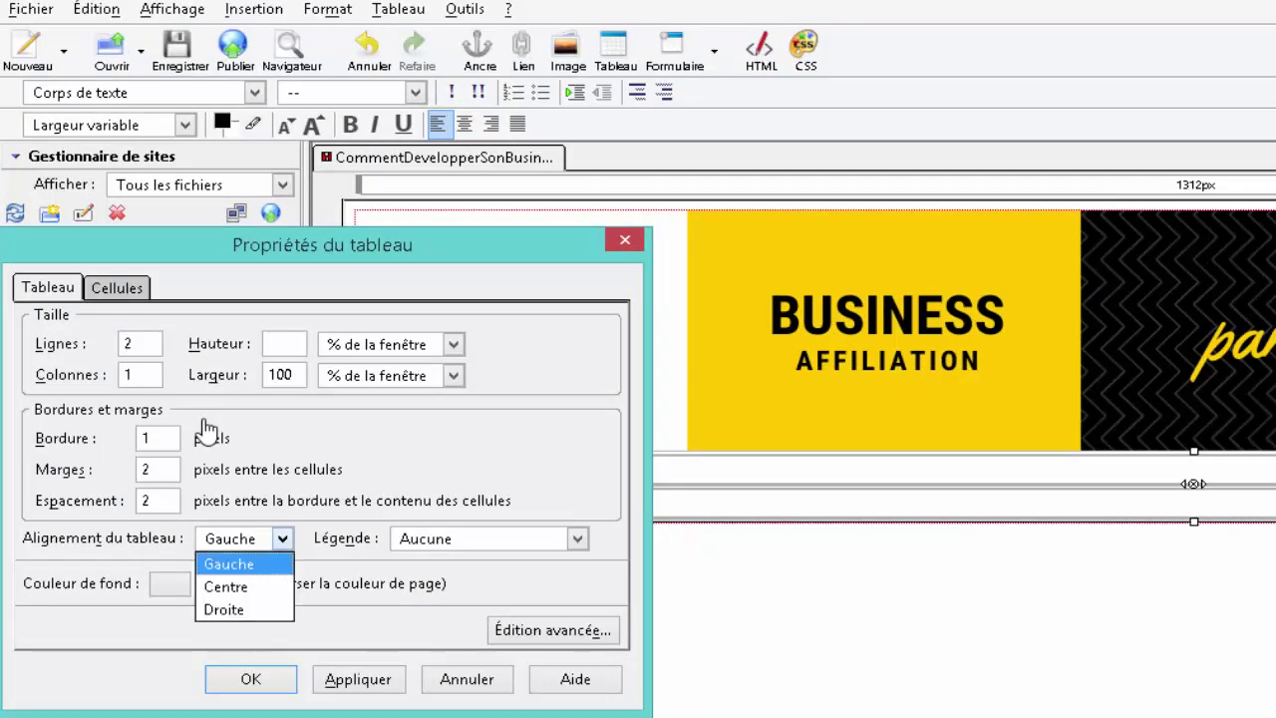
key(Return)
key(shift+Tab)
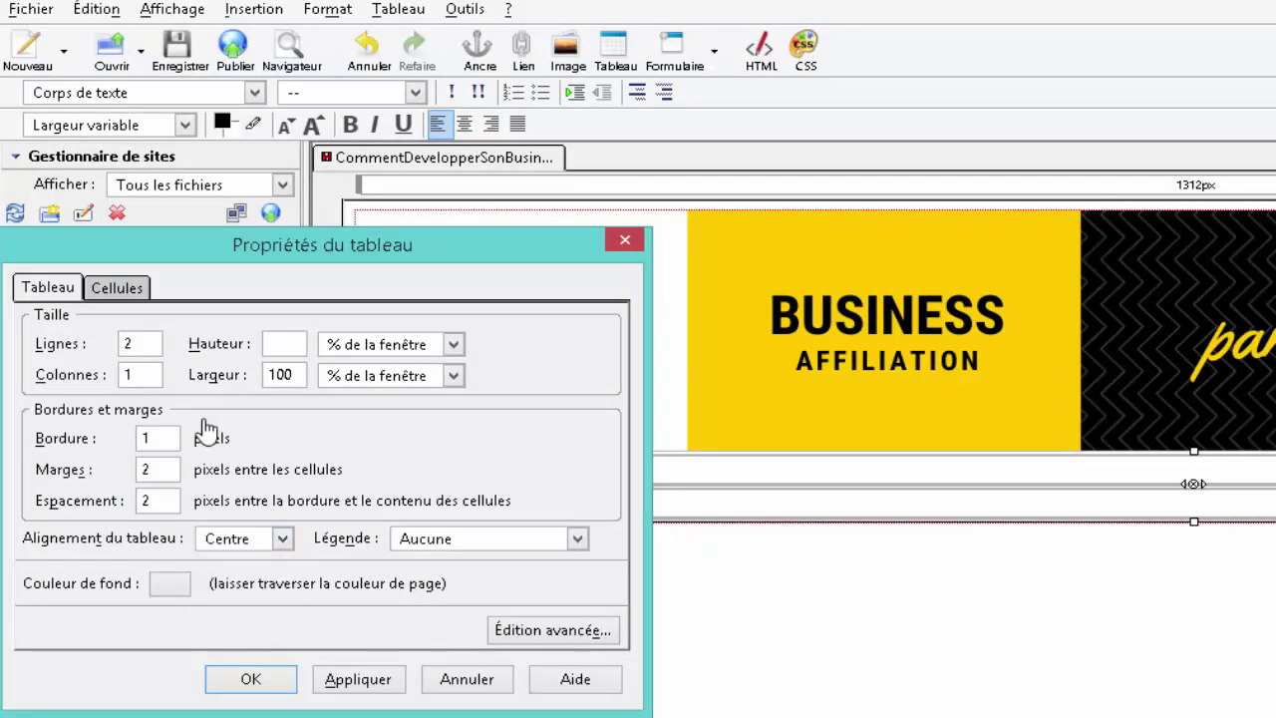